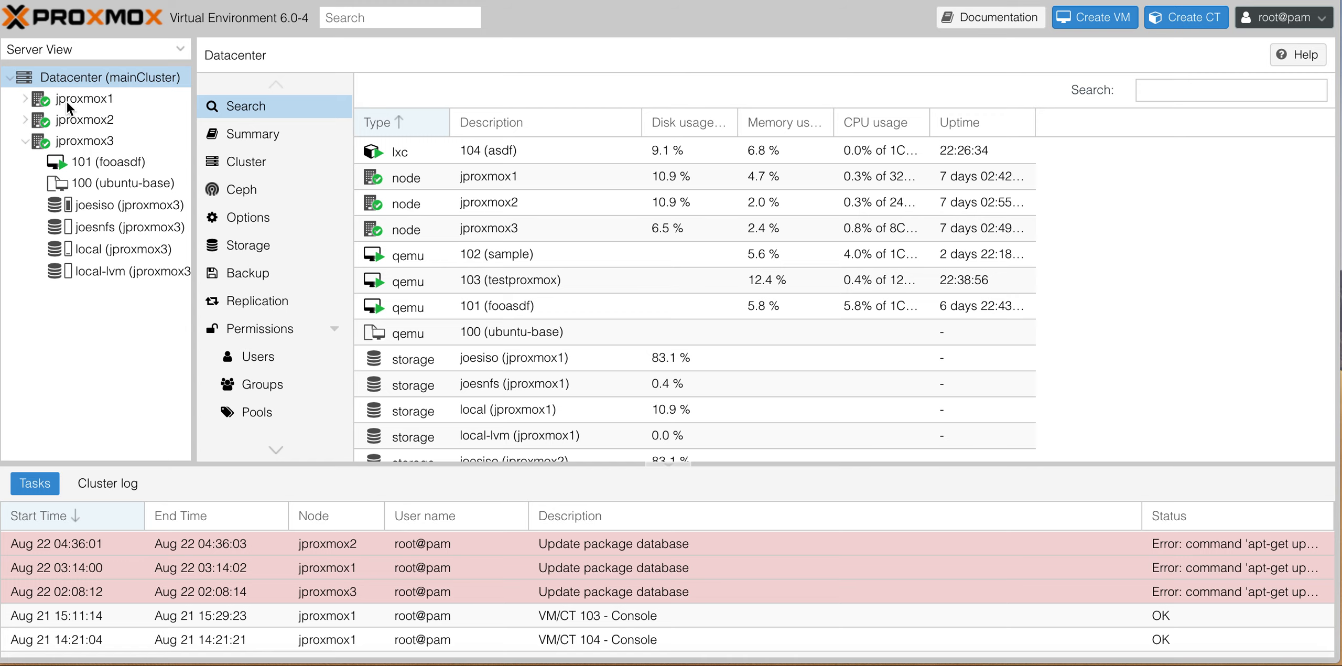
- Expand the jproxmox1 node to view its guests and storages, and return to the Datacenter overview
left_click(67, 101)
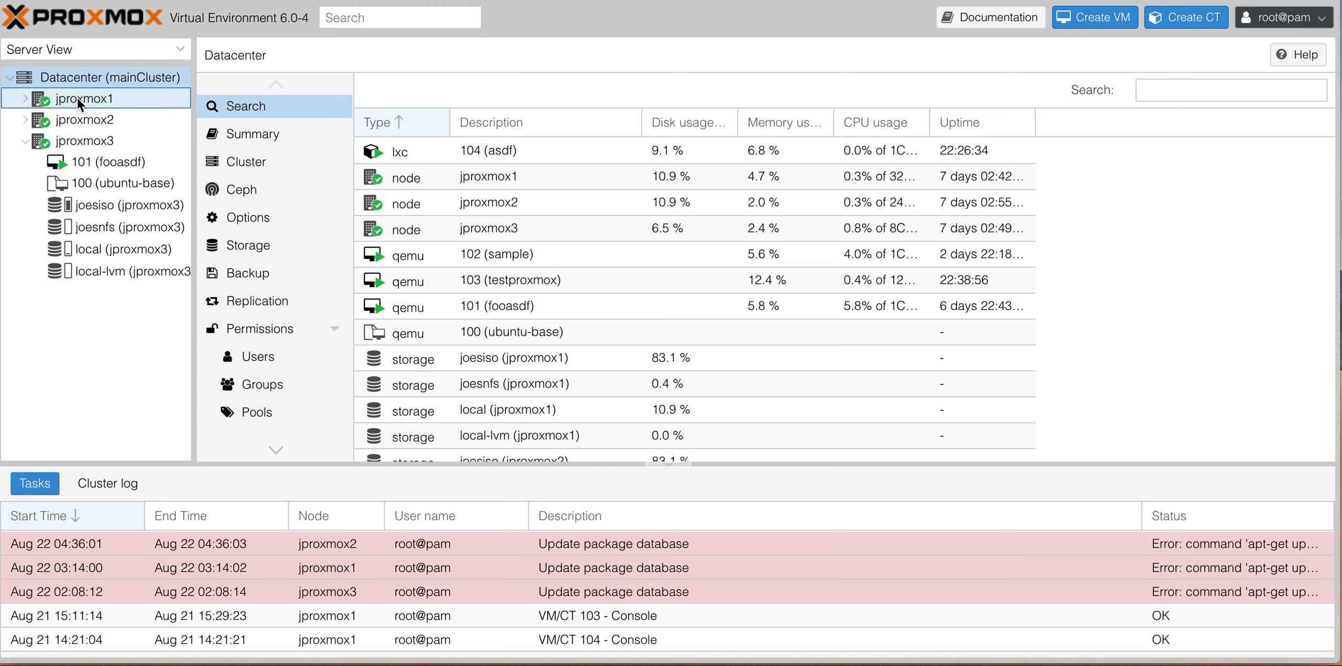
left_click(25, 101)
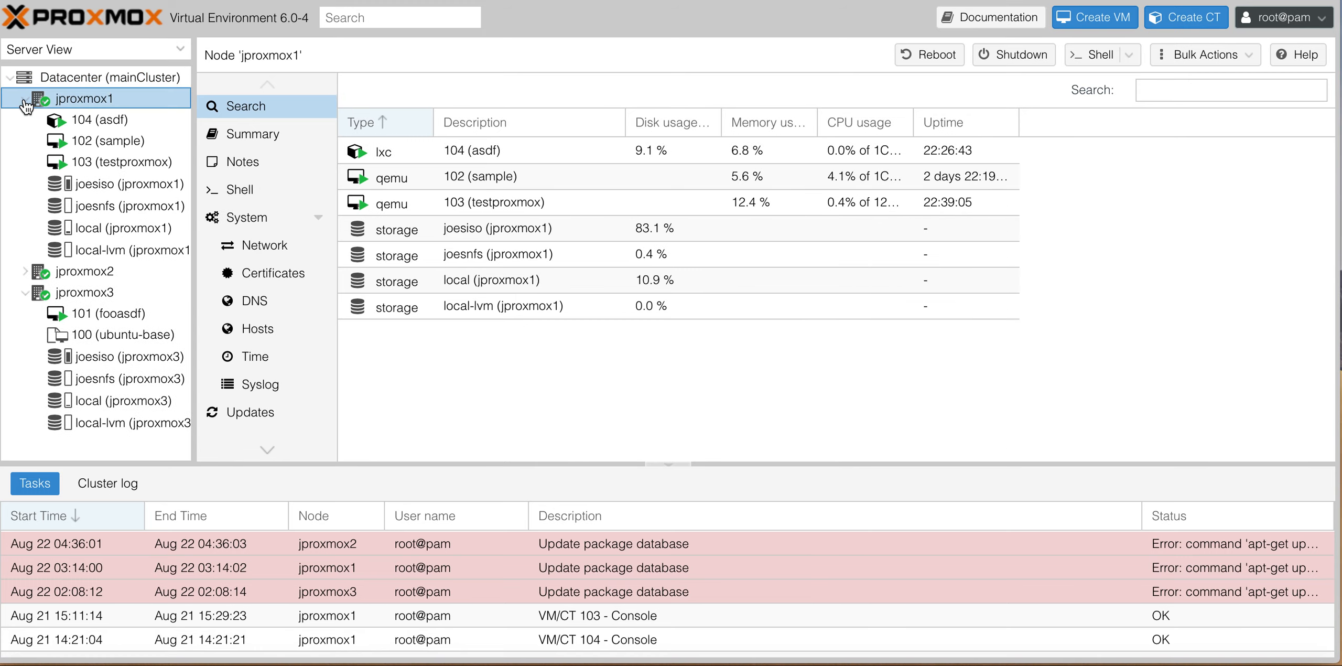
left_click(87, 77)
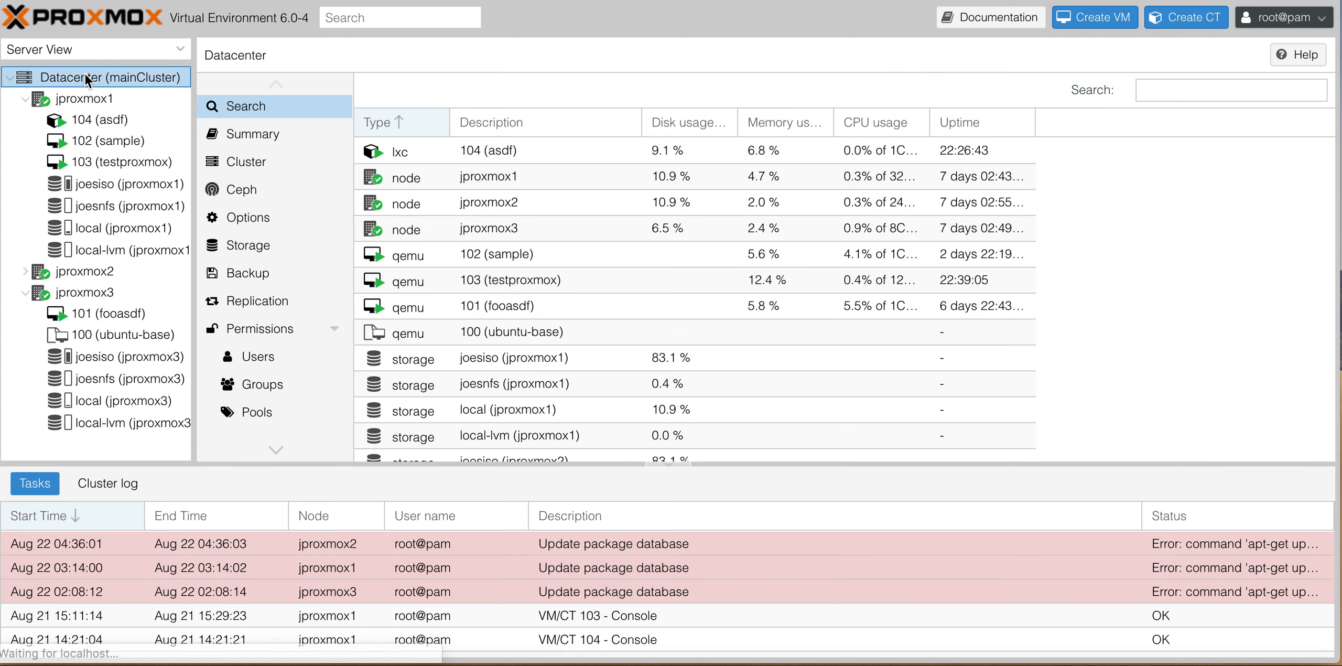
- Examine the datacenter storage list and the content types available for the local directory storage, leaving its settings as they are
left_click(252, 246)
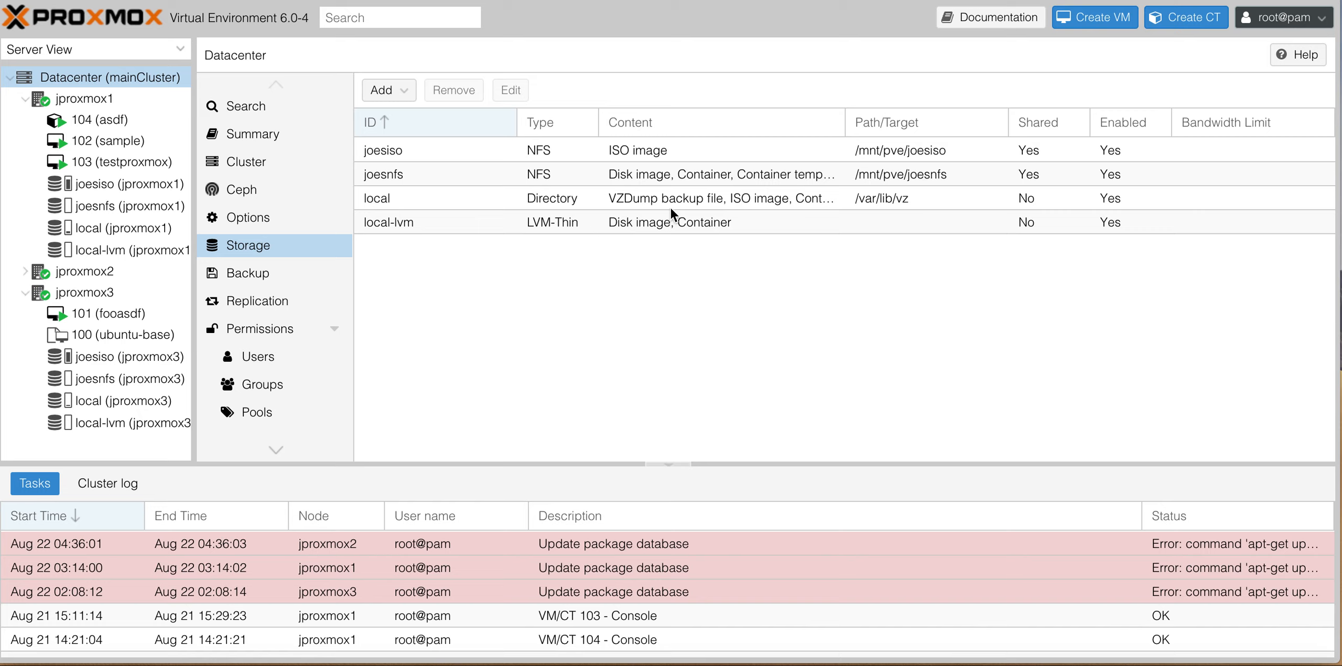
left_click(648, 199)
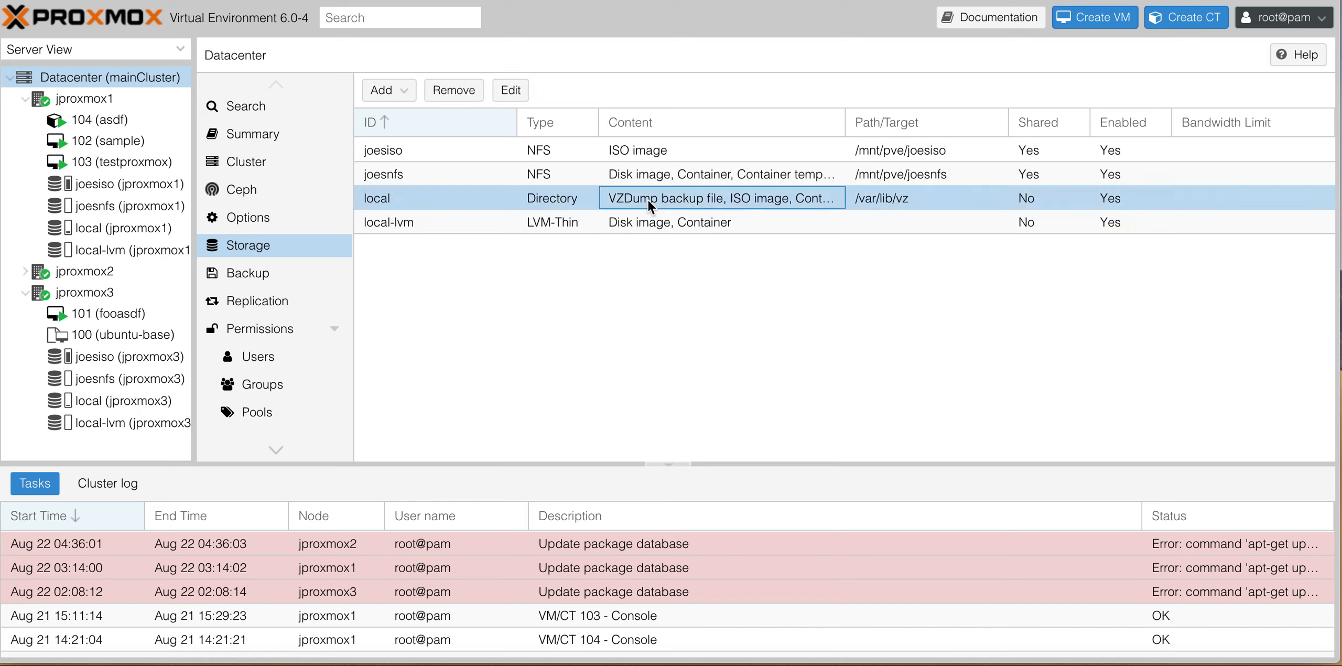
left_click(512, 91)
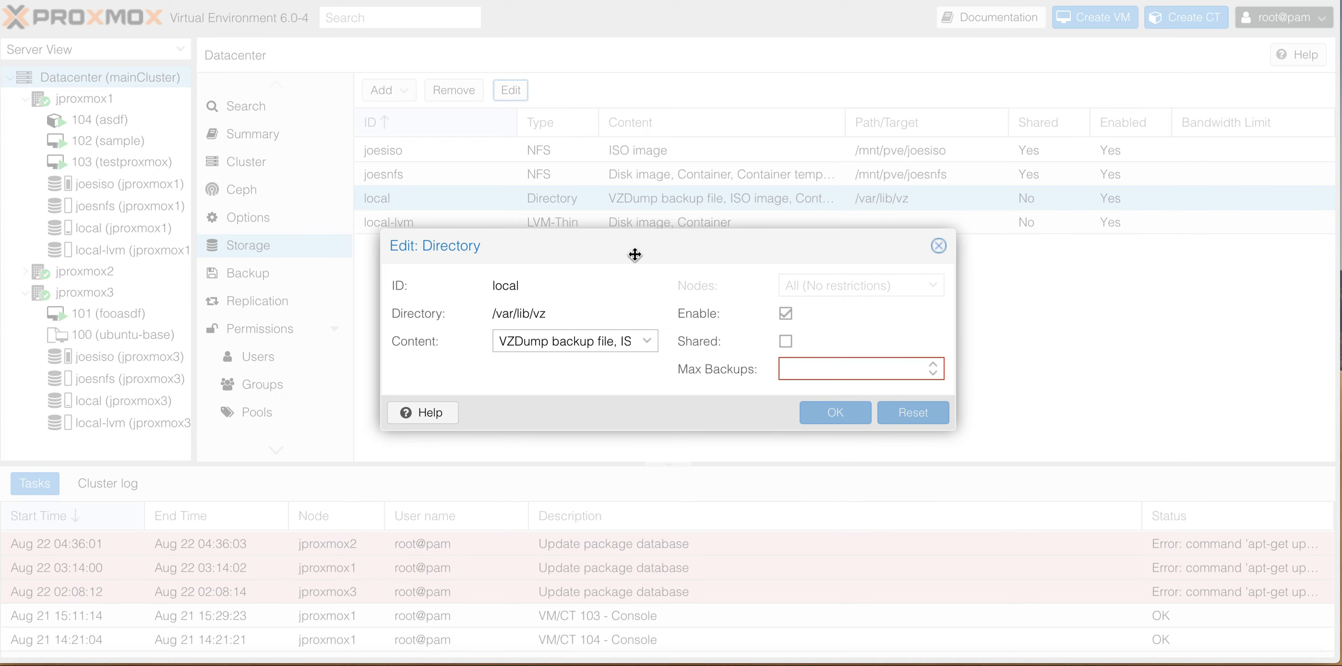
left_click(648, 340)
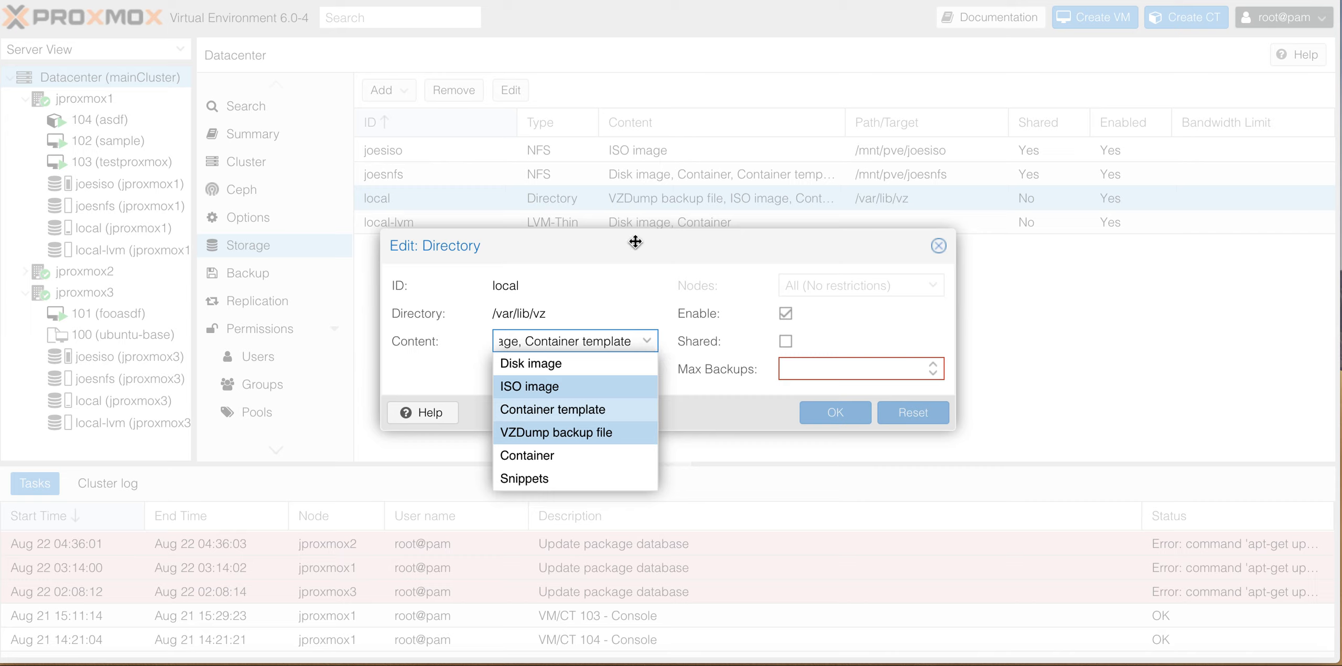
left_click(939, 246)
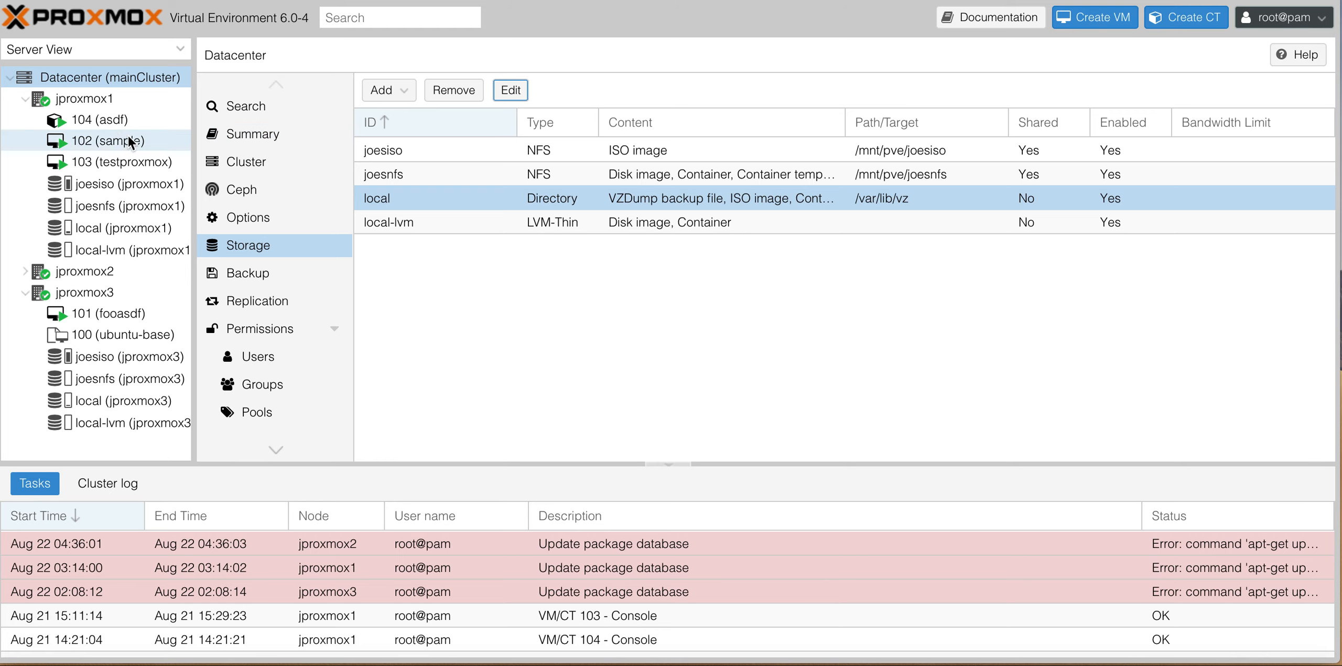
- Look over the jproxmox1 node's system services and its available configuration sections, collapsing the System subsections
left_click(90, 103)
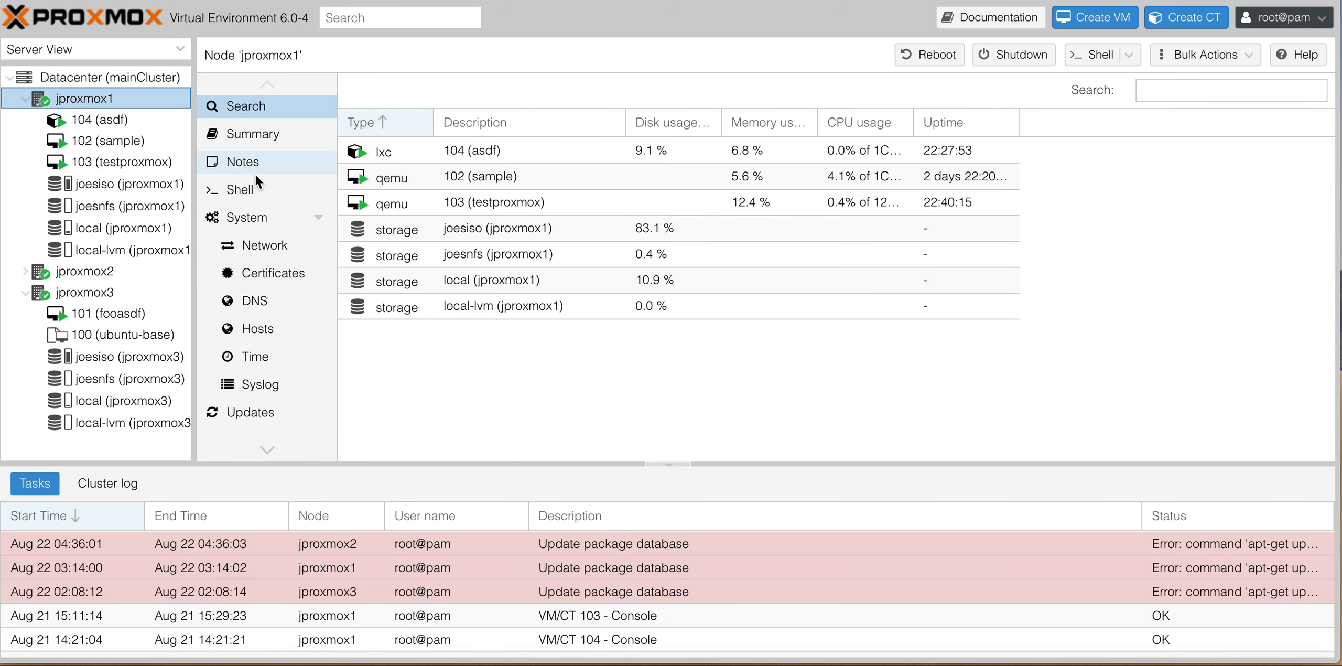
left_click(296, 212)
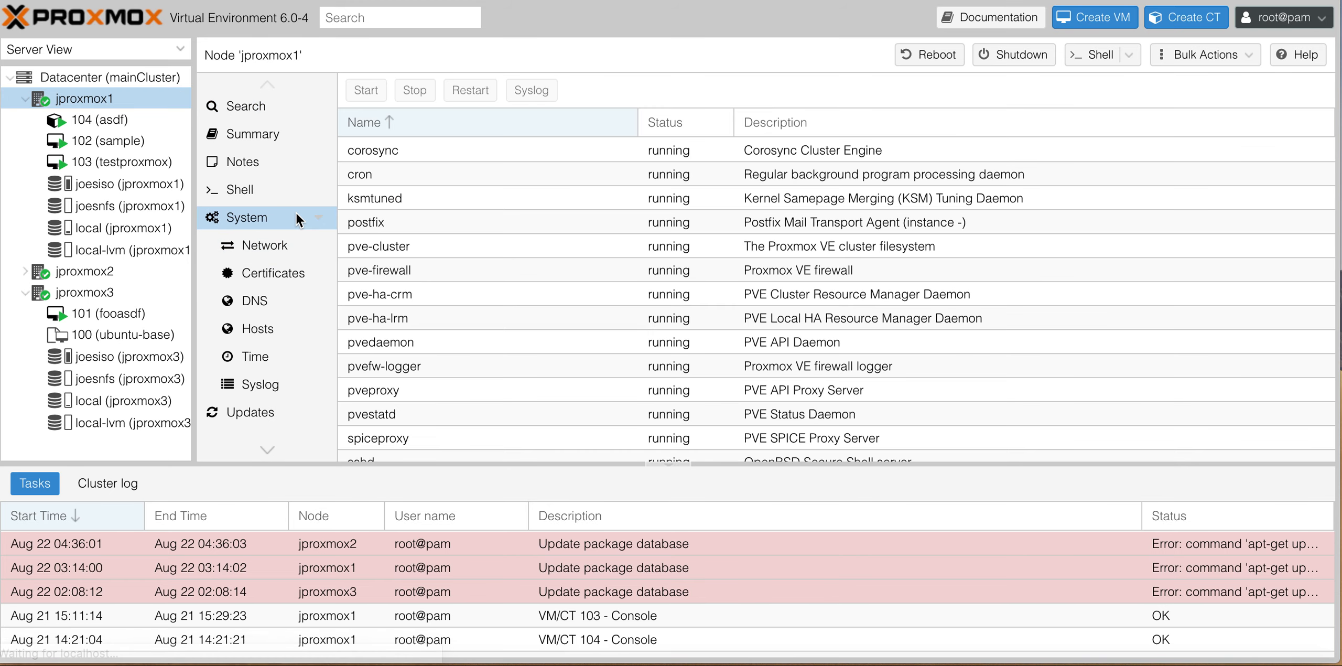
left_click(320, 218)
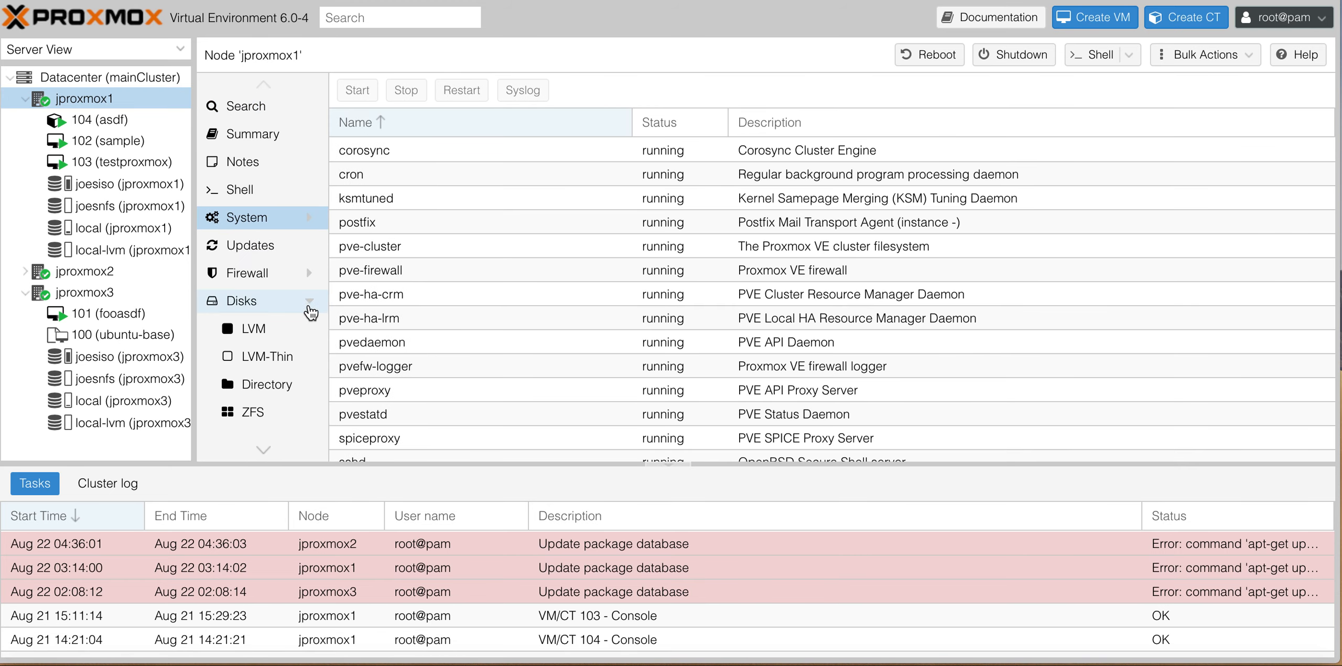
left_click(95, 99)
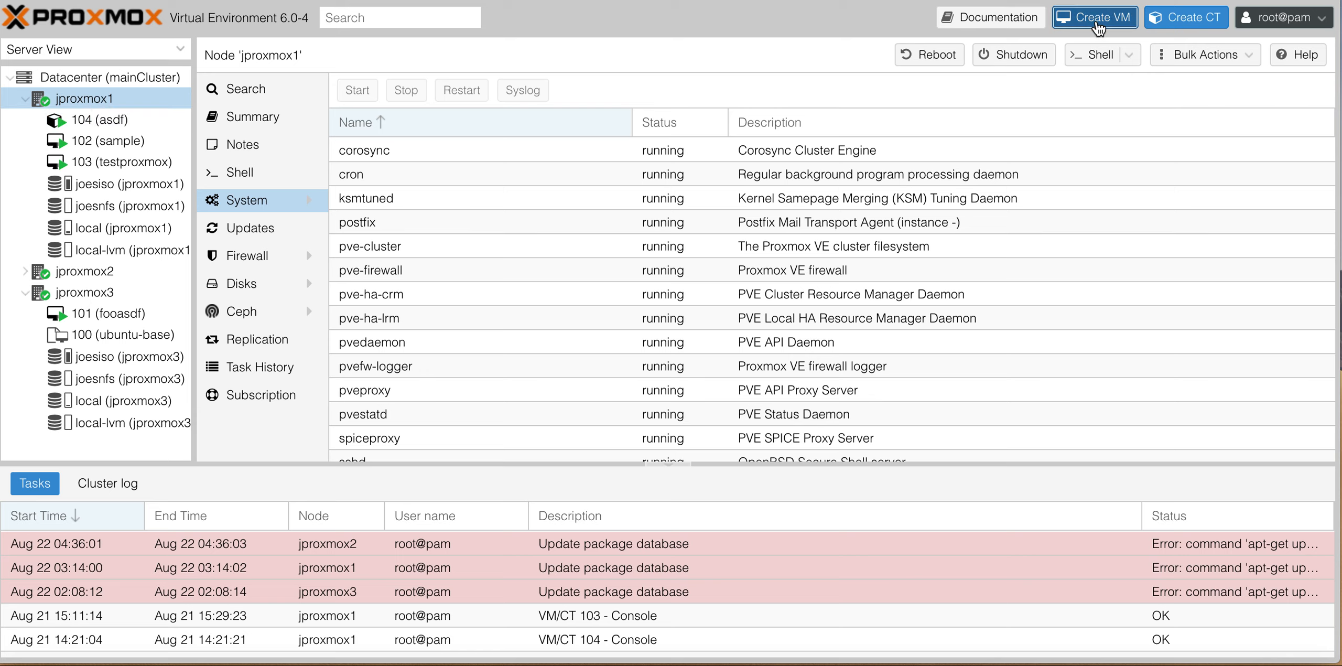
- Start creating a virtual machine on node jproxmox1, name it windowsmachine, and continue to the OS settings
left_click(1100, 27)
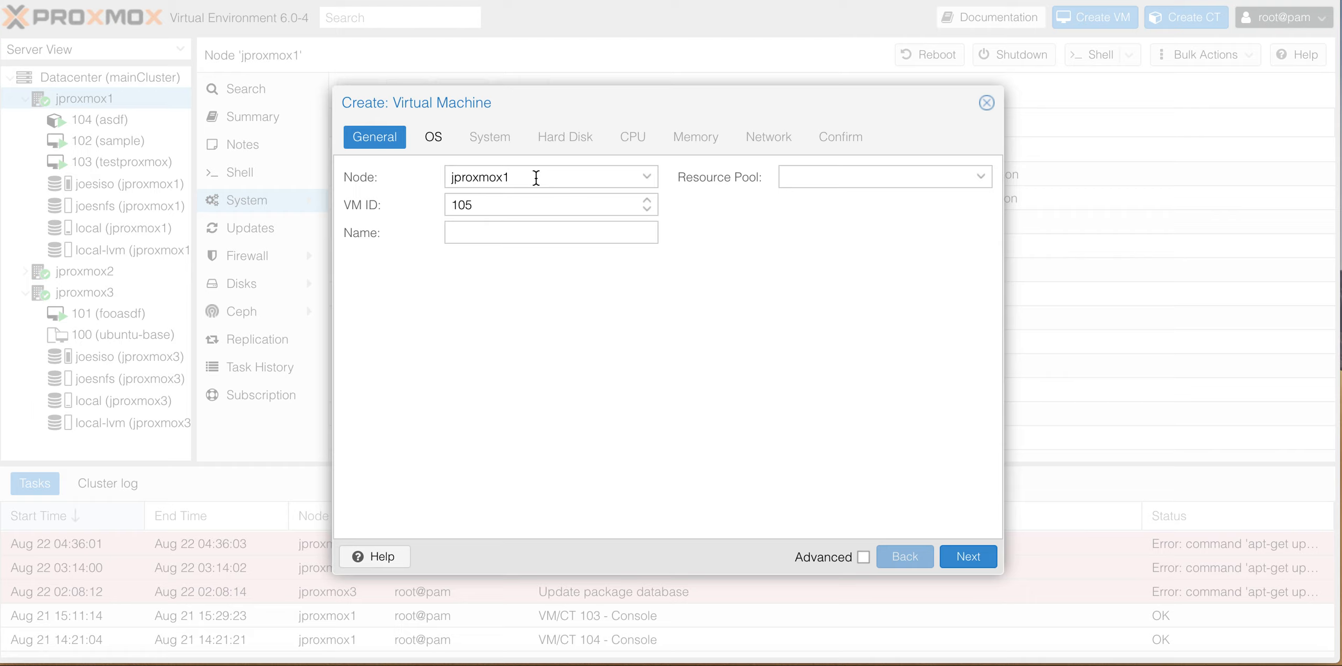
left_click(511, 231)
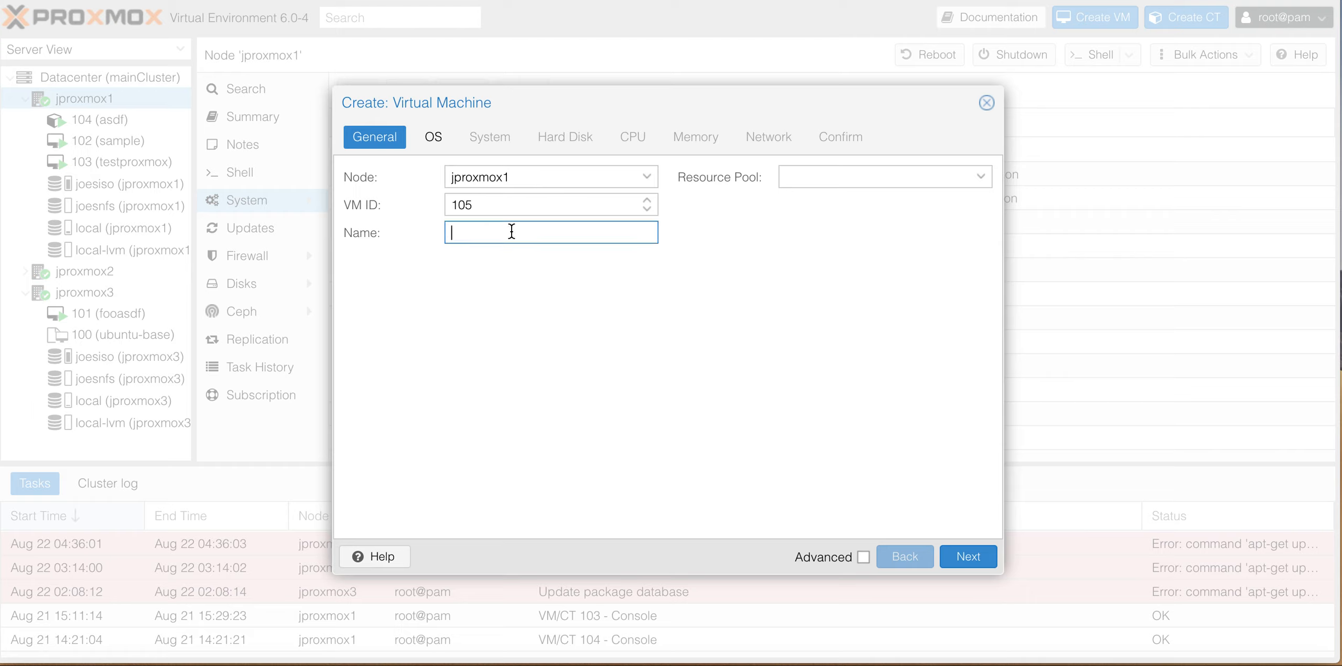
type("new")
key("BackSpace")
key("BackSpace")
key("BackSpace")
type("windowsmachine")
left_click(959, 550)
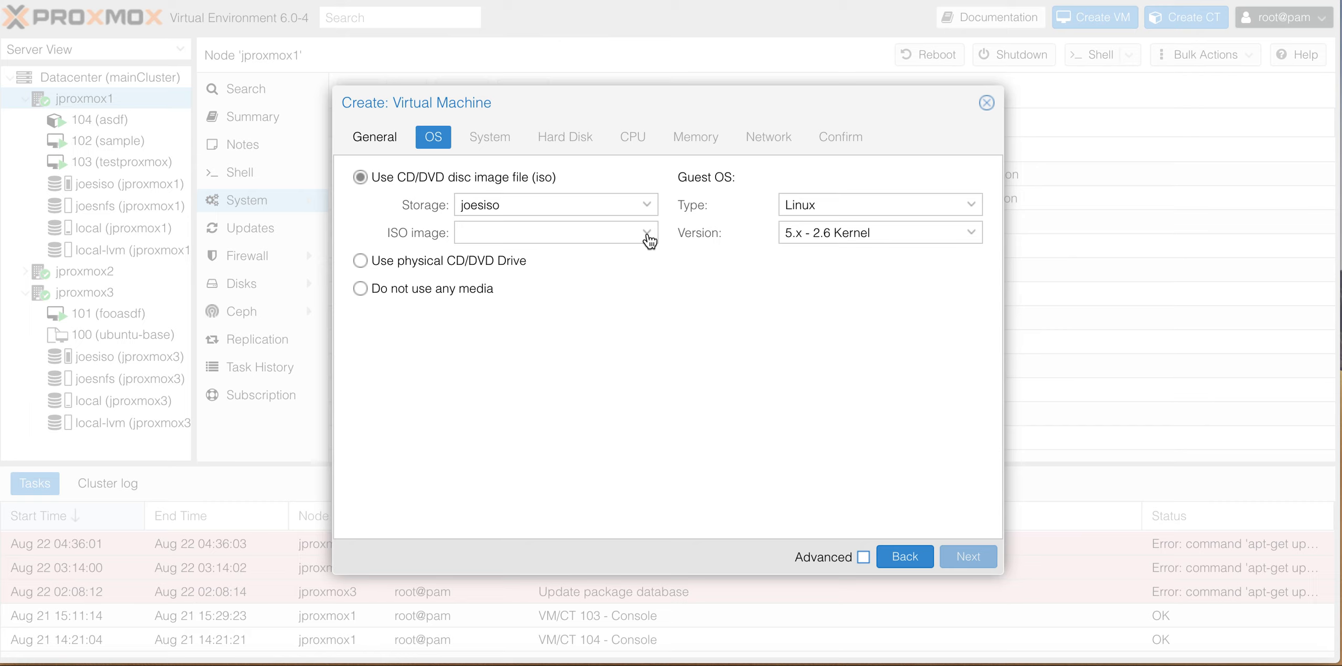
- Choose en_windows_10_enterprise_version_1511_x64_dvd_7224901.iso from the joesiso storage as the installation image
left_click(650, 207)
left_click(647, 205)
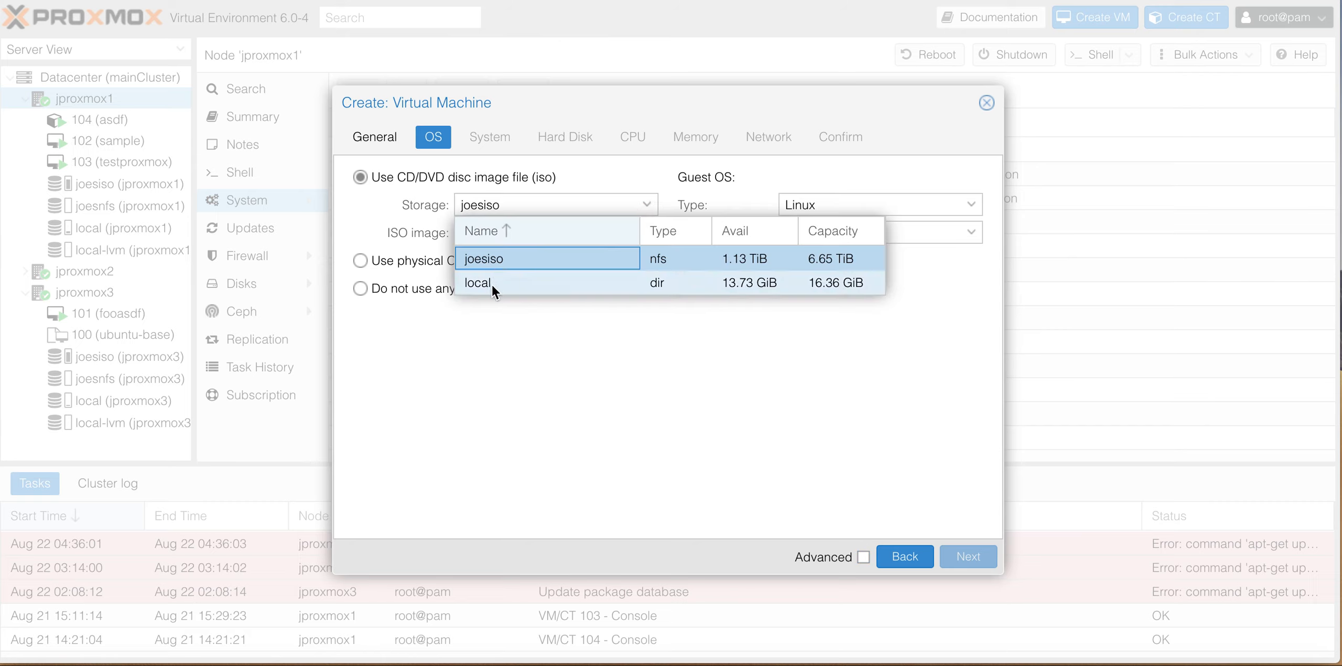
left_click(508, 258)
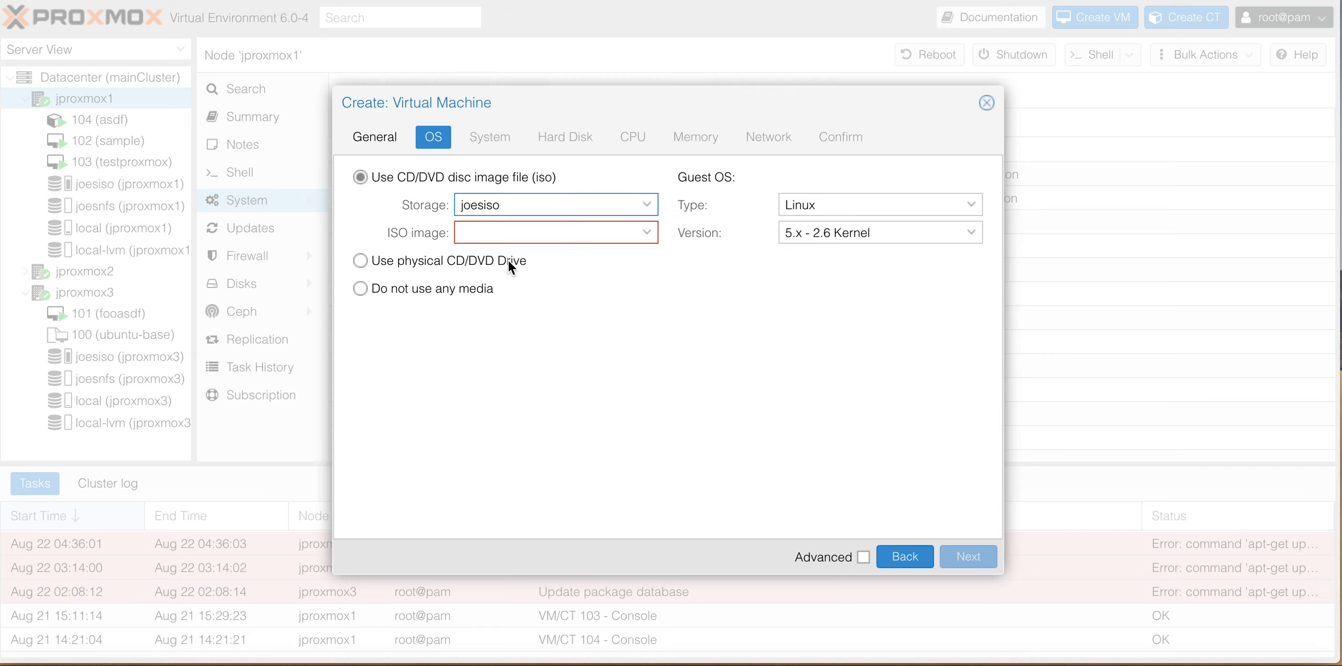
left_click(645, 237)
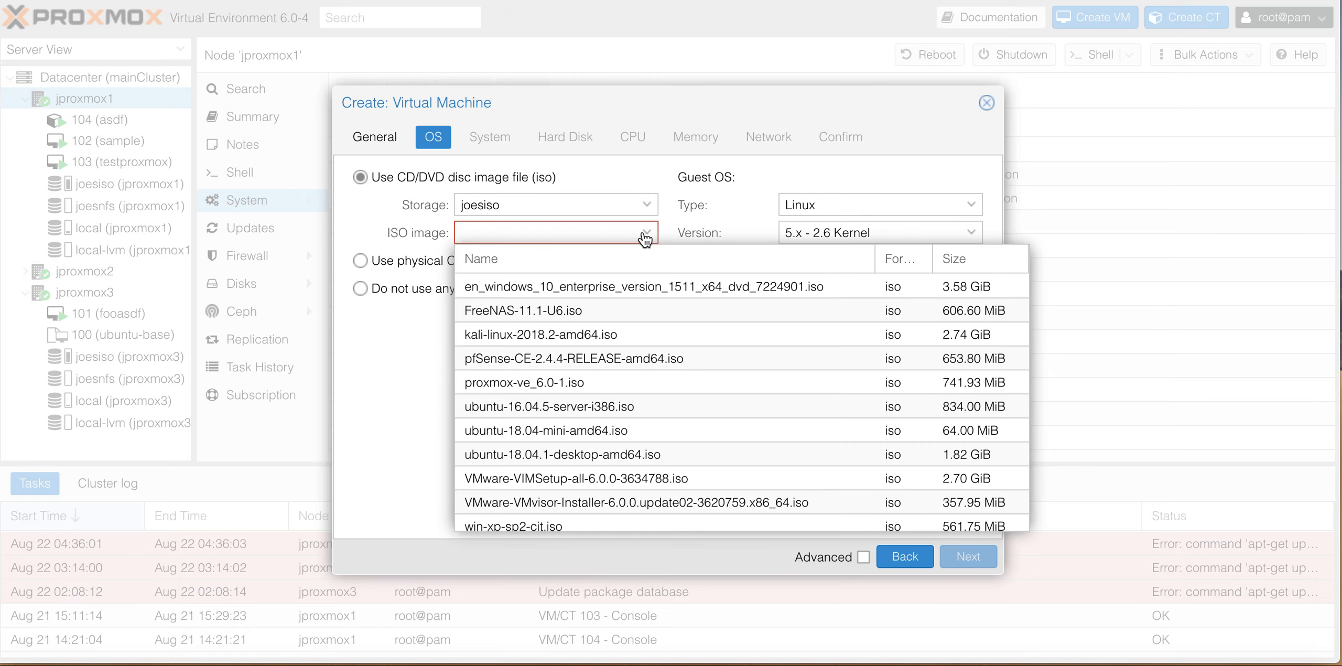
left_click(649, 286)
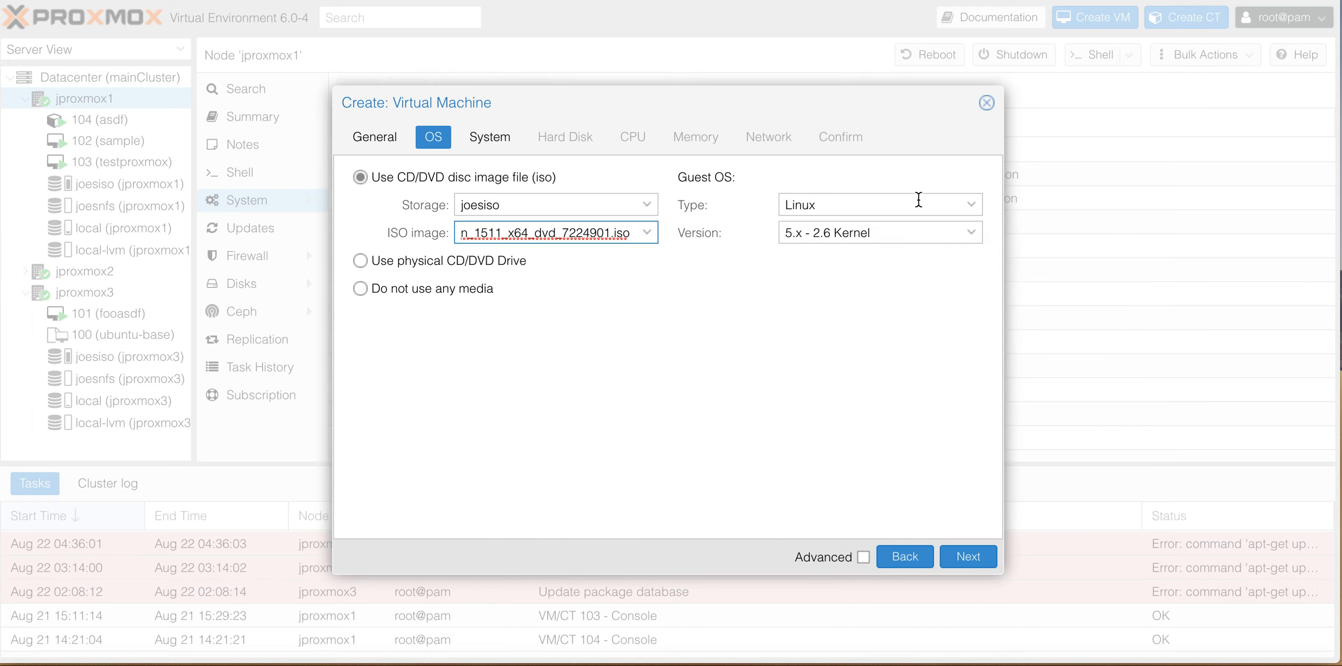
- Set the guest OS type to Microsoft Windows with version 10/2016 and continue to the system settings
left_click(954, 207)
left_click(879, 249)
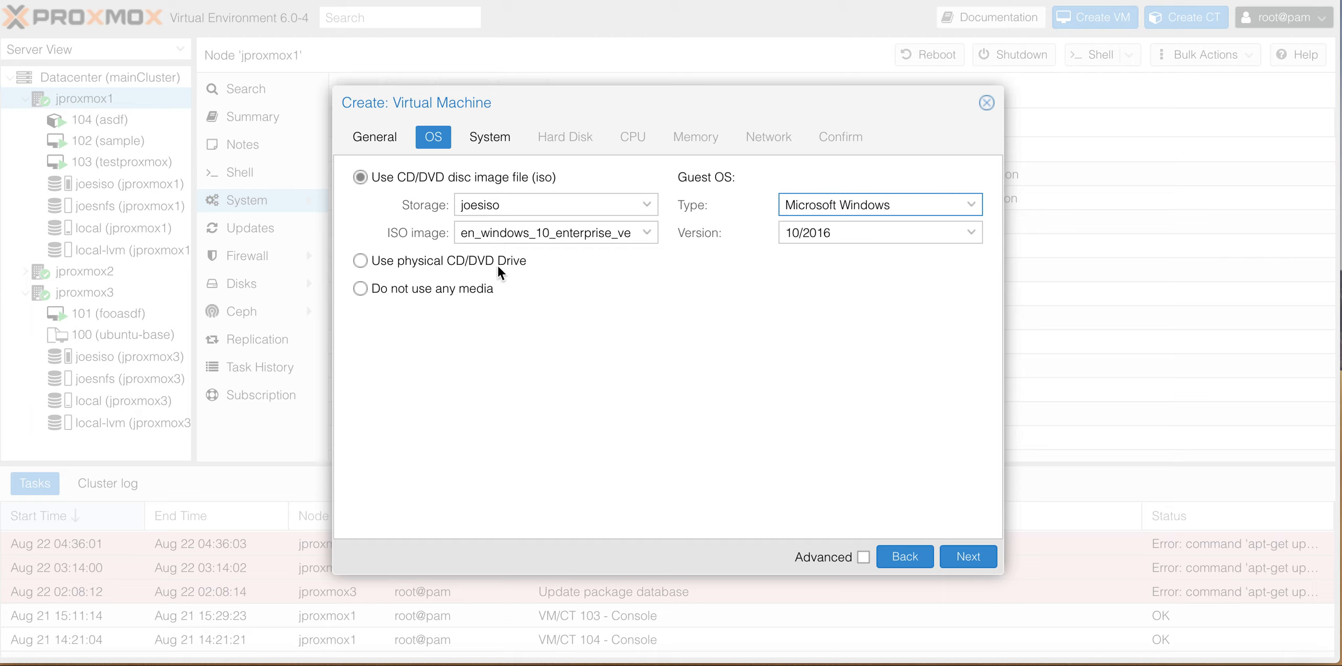
left_click(956, 546)
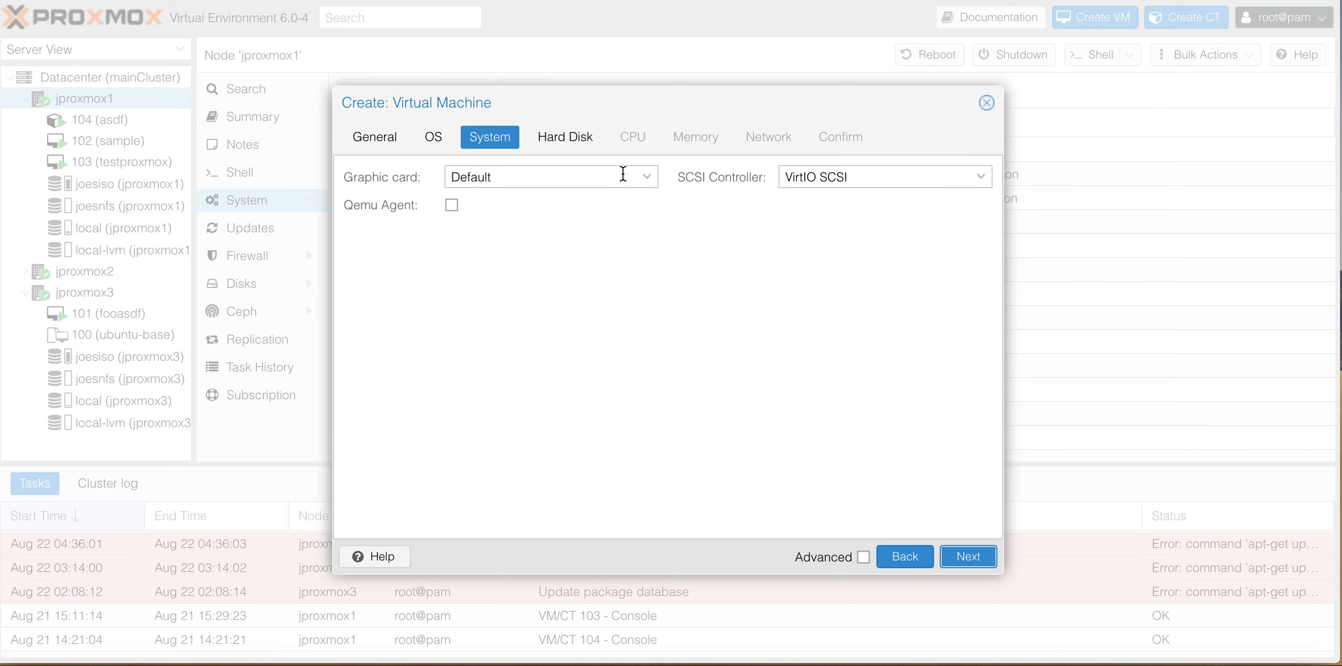
- Review the graphic card and SCSI controller options, keep Default and VirtIO SCSI, and continue to the hard disk settings
left_click(650, 182)
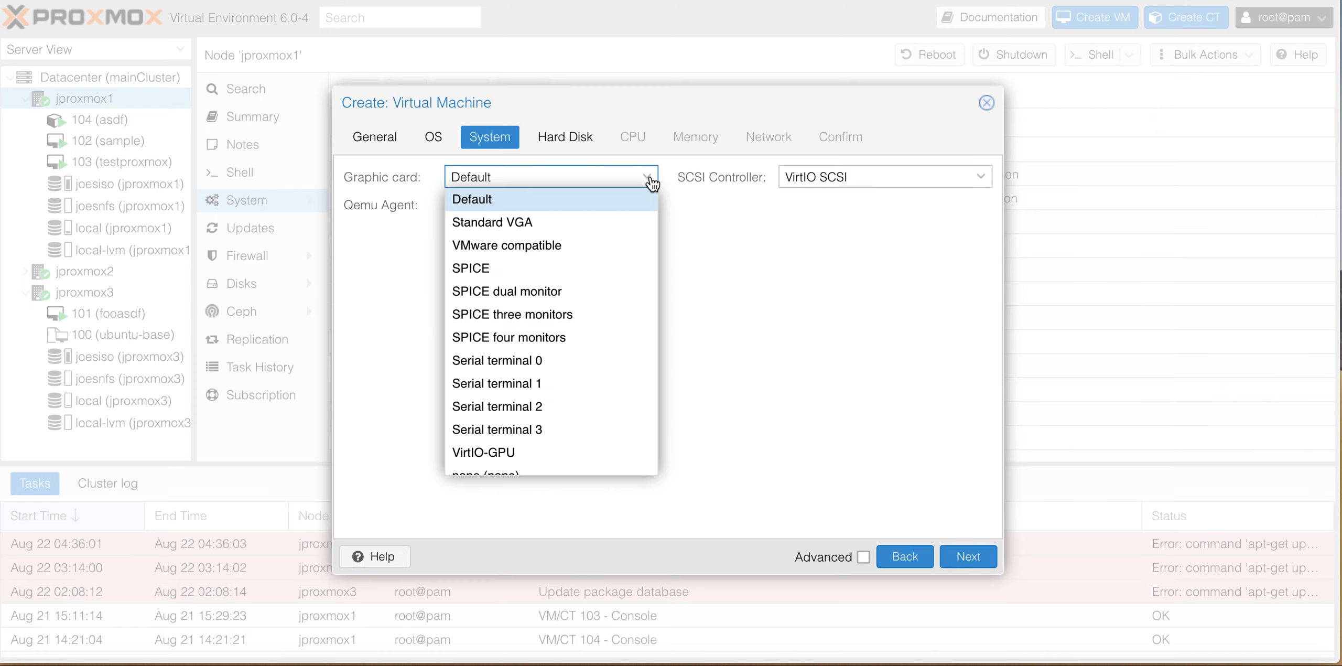
left_click(652, 183)
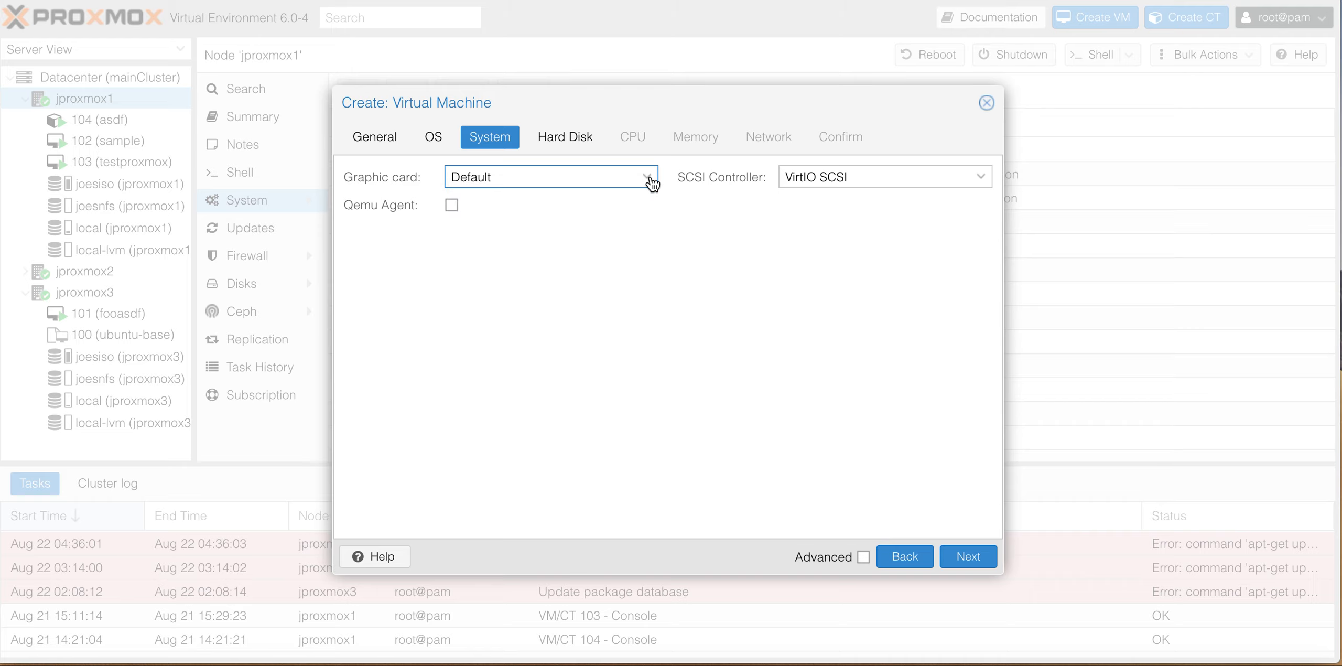
left_click(983, 185)
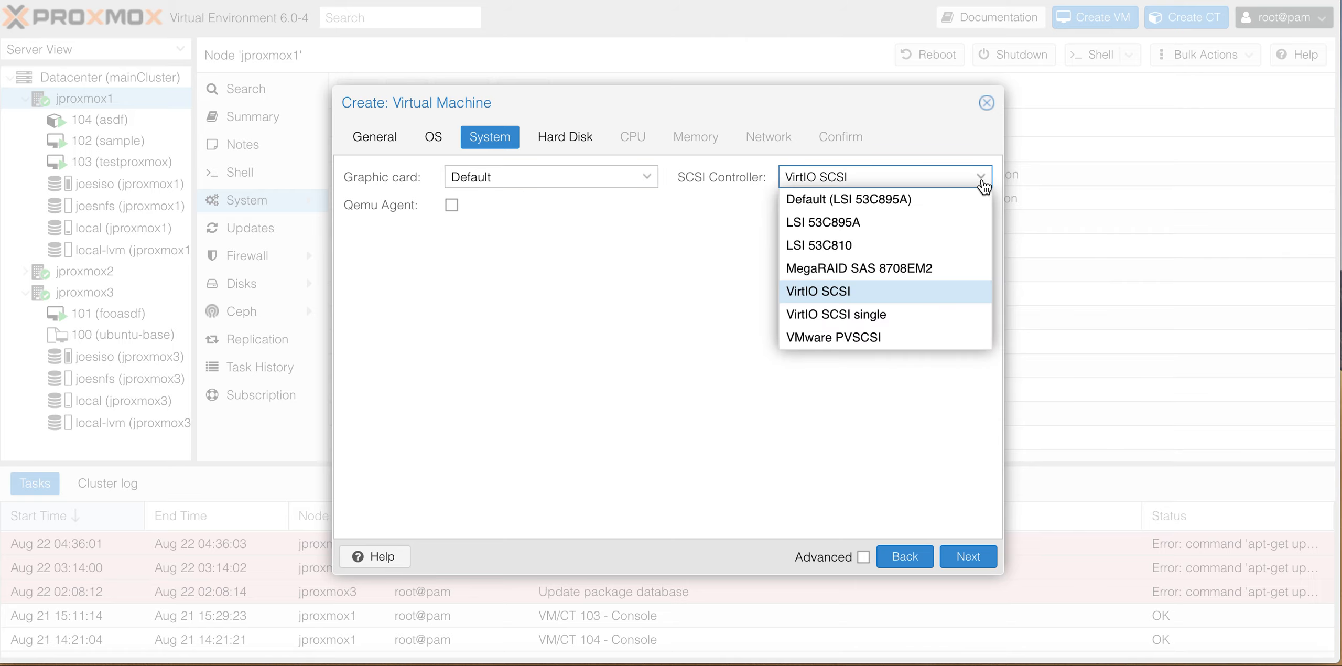
left_click(982, 181)
left_click(953, 556)
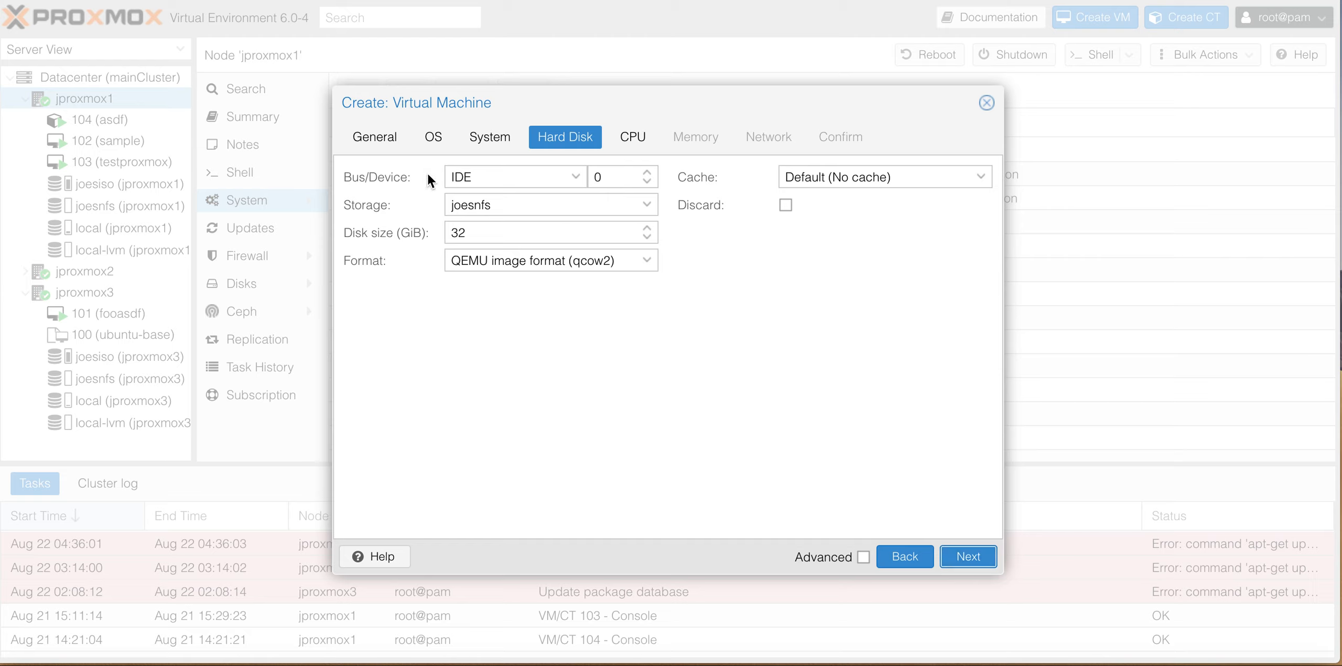
- Set the hard disk's bus to SATA and, after trying local-lvm, its storage to joesnfs
left_click(576, 178)
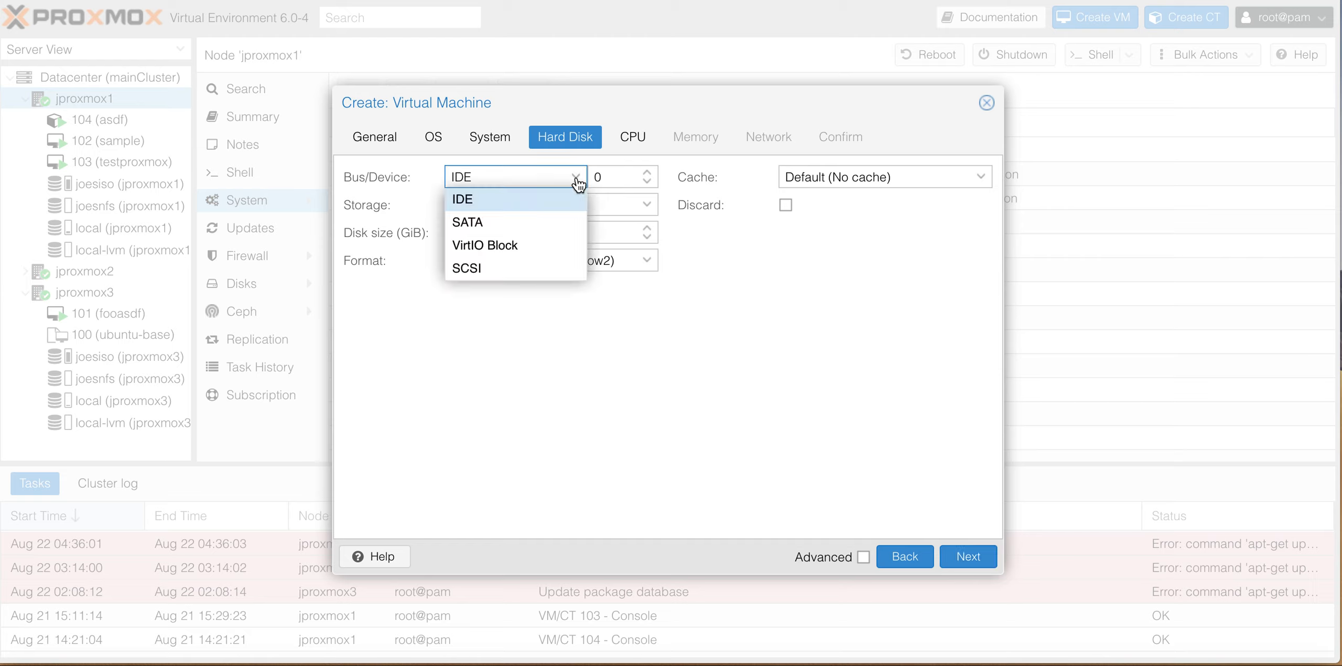
left_click(492, 223)
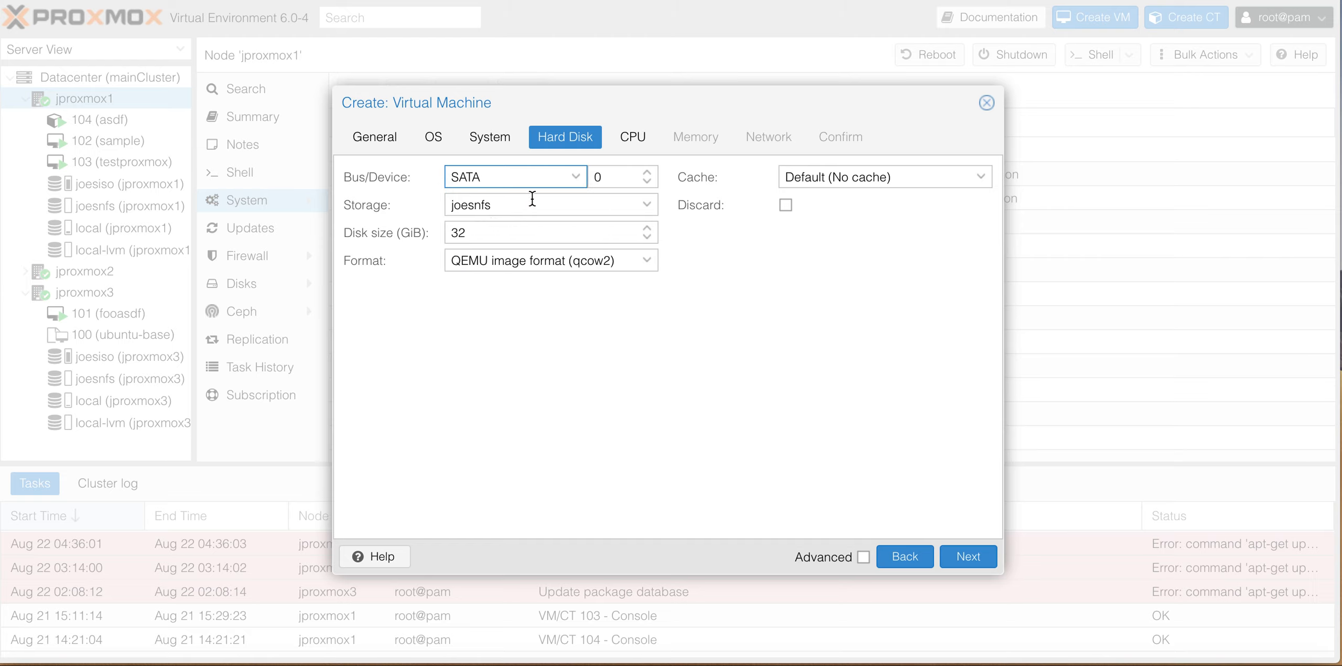
left_click(649, 211)
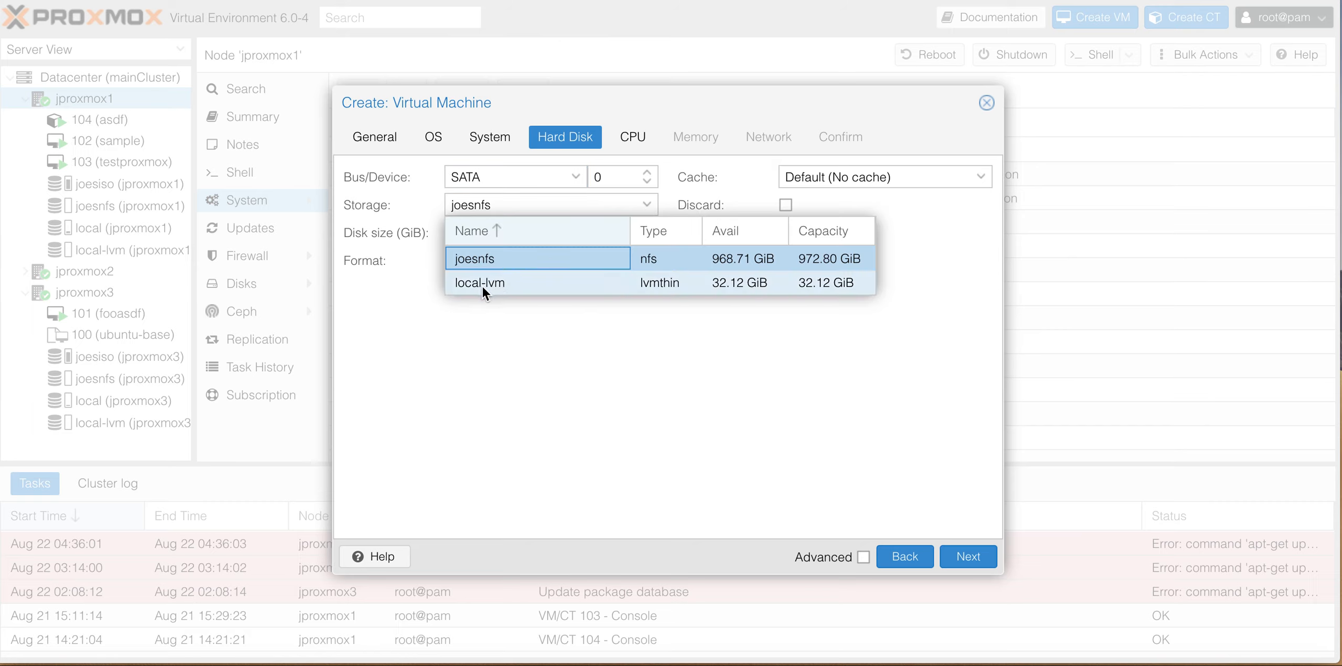
left_click(482, 287)
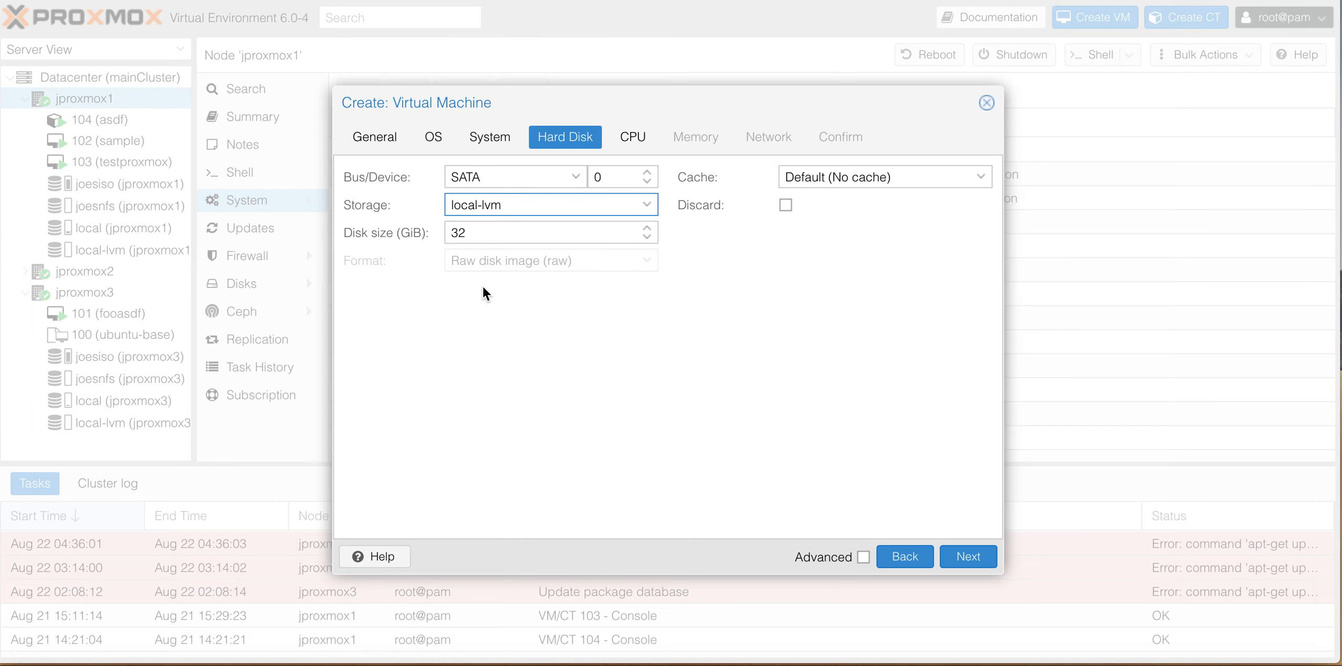
left_click(647, 206)
left_click(518, 259)
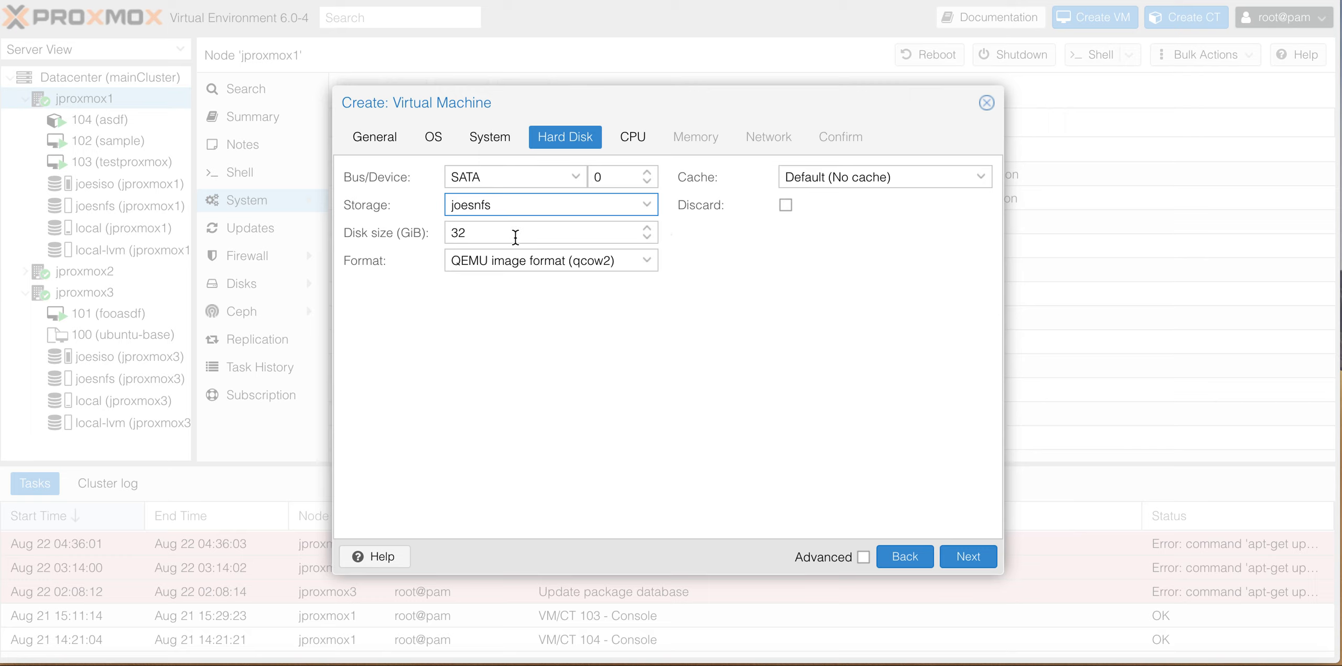
- Keep the disk format as QEMU image format (qcow2) and the cache as Default (No cache), and continue to the CPU settings
left_click(650, 262)
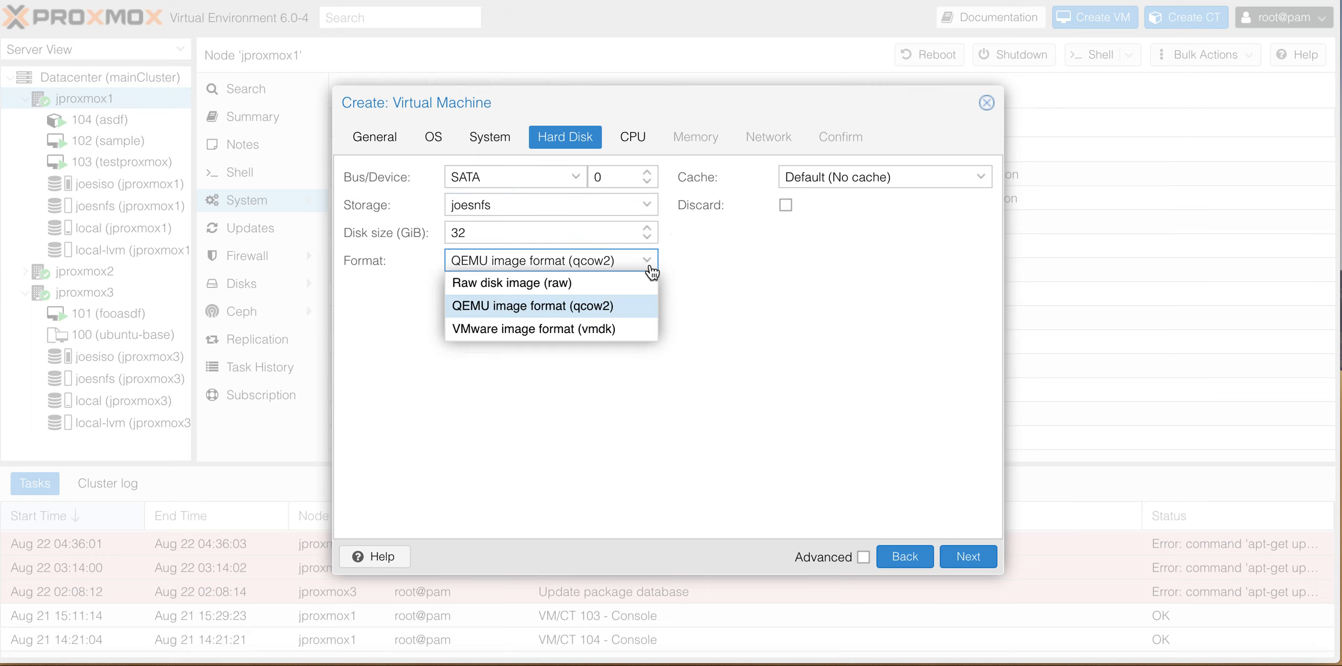
left_click(582, 309)
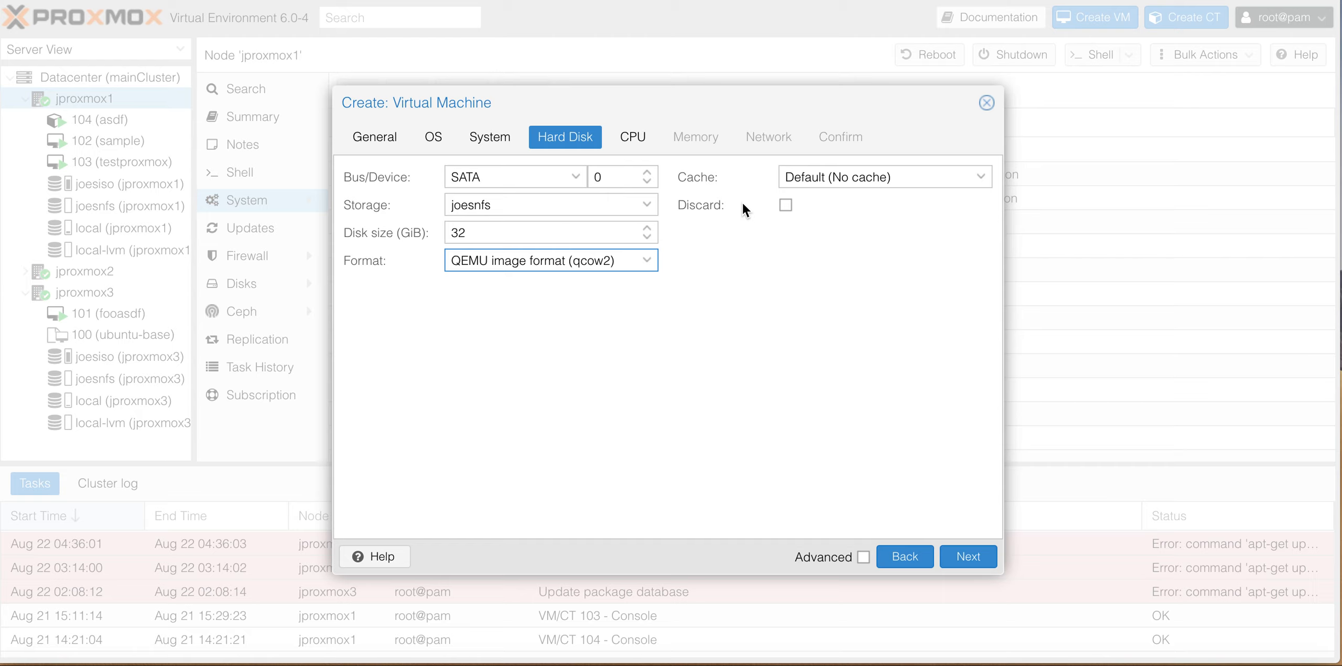
left_click(983, 179)
left_click(983, 181)
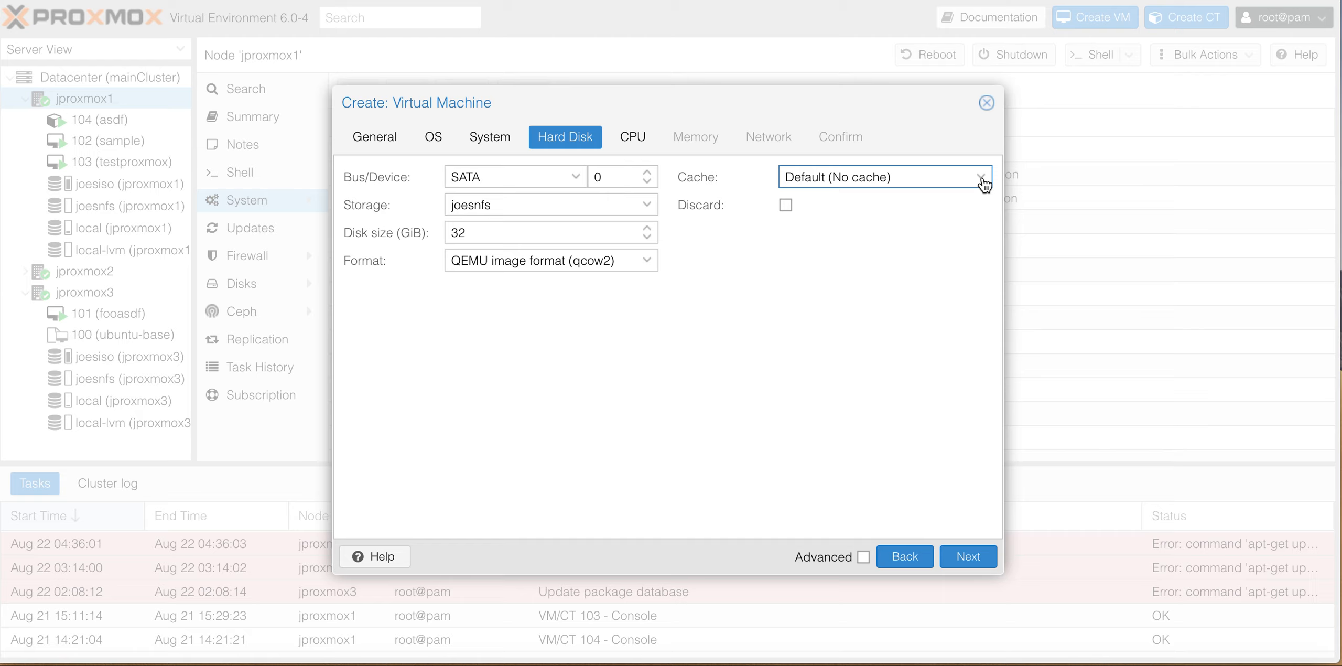
left_click(969, 558)
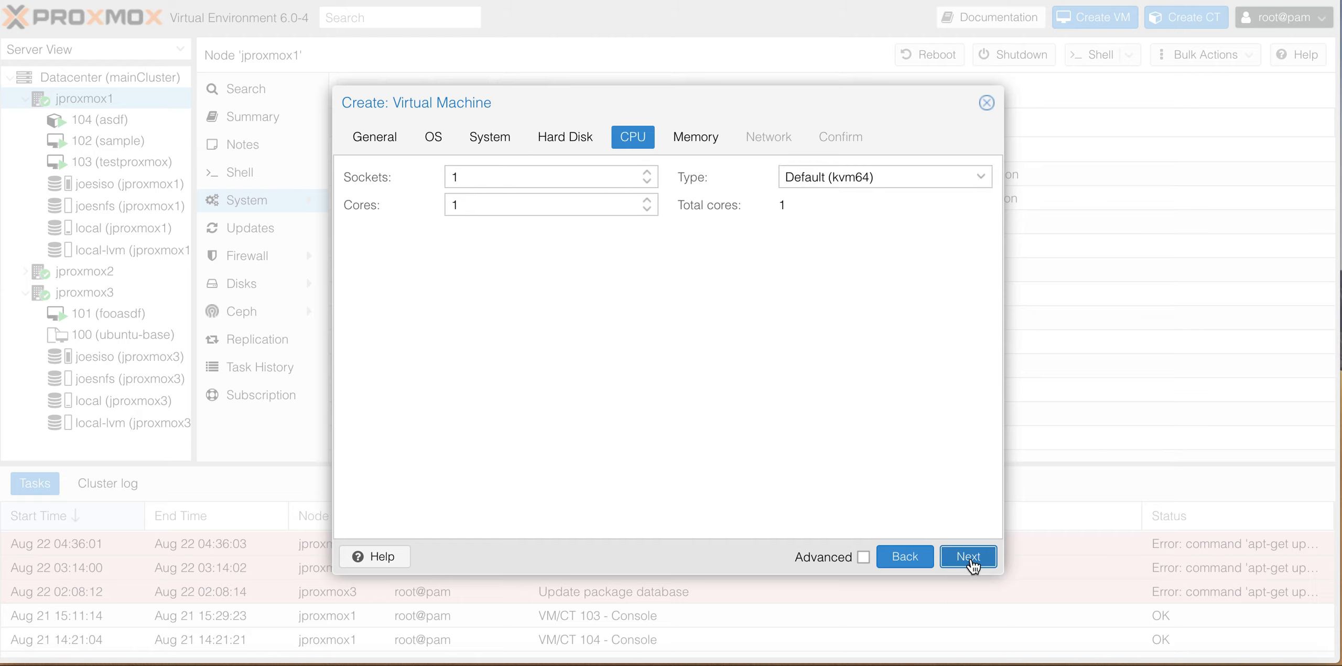
- Configure the CPU with 4 sockets and 2 cores, keep the type as Default (kvm64), and continue to the memory settings
double_click(647, 173)
left_click(647, 173)
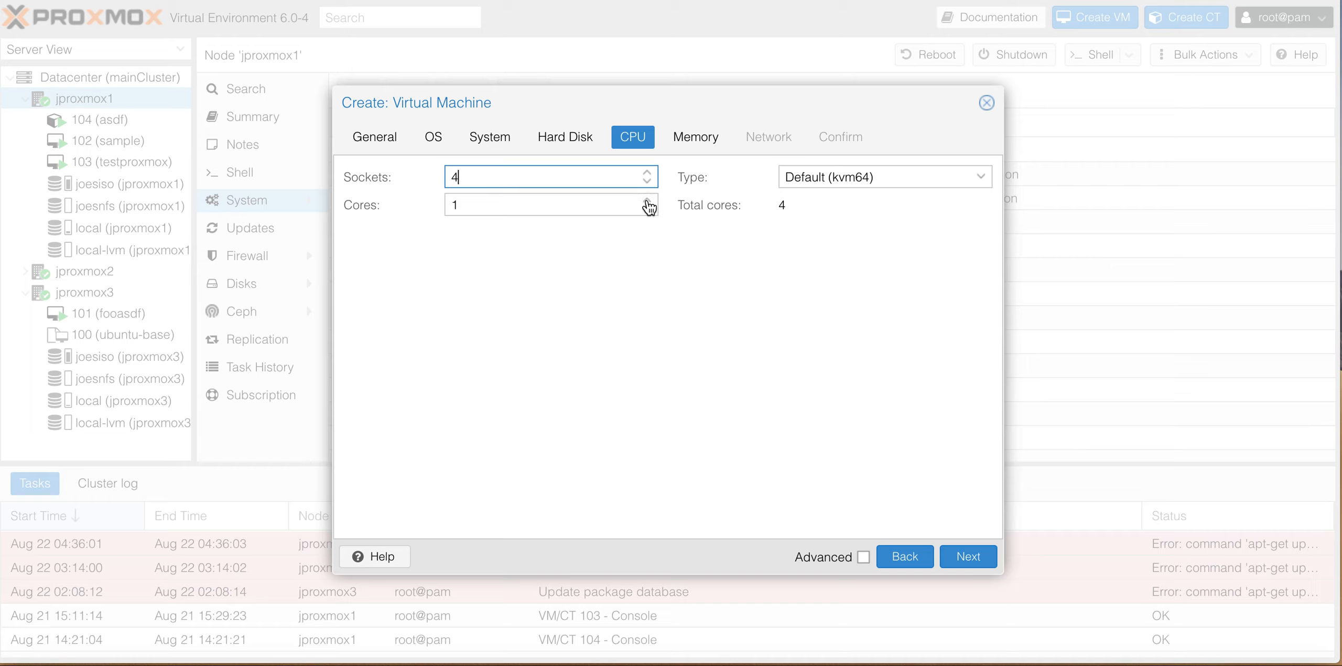
left_click(647, 200)
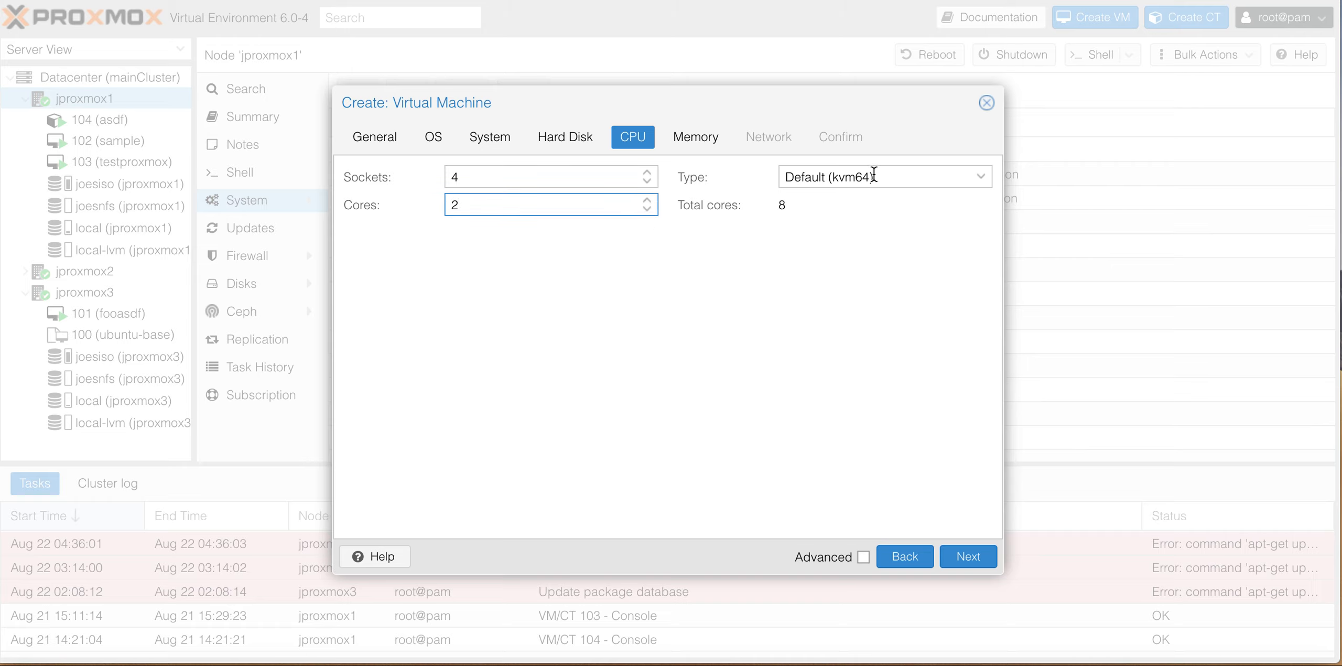
left_click(980, 179)
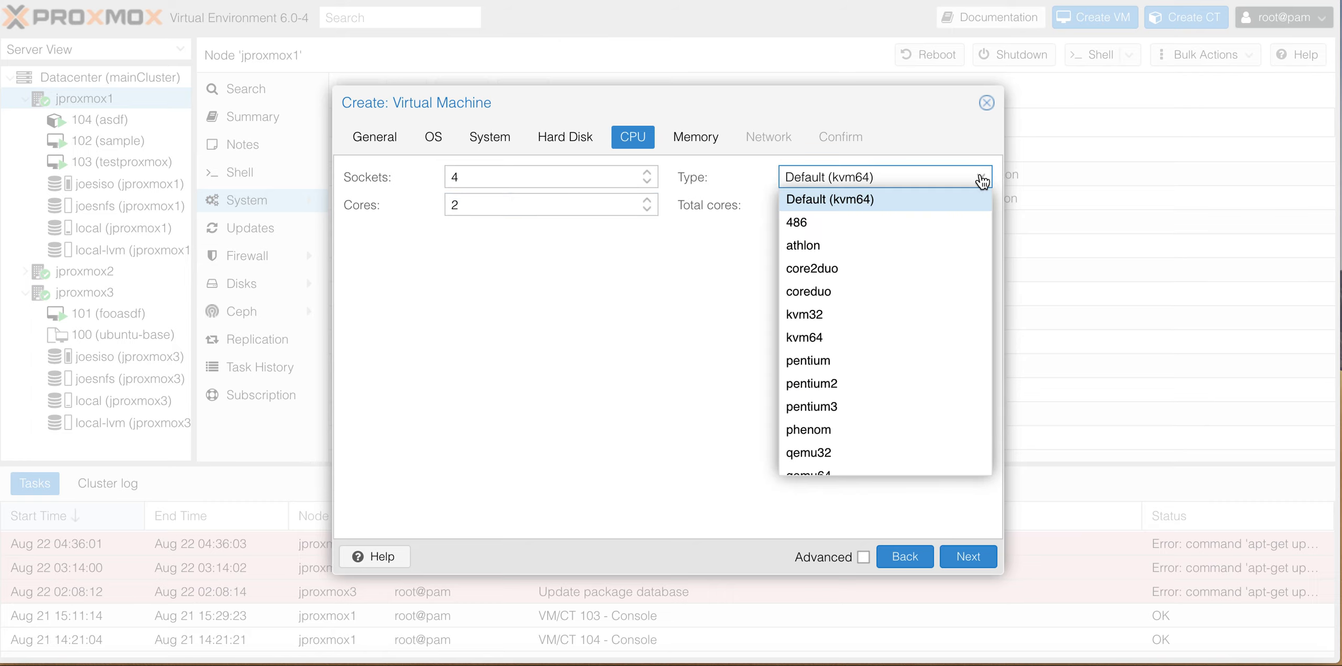
left_click(836, 199)
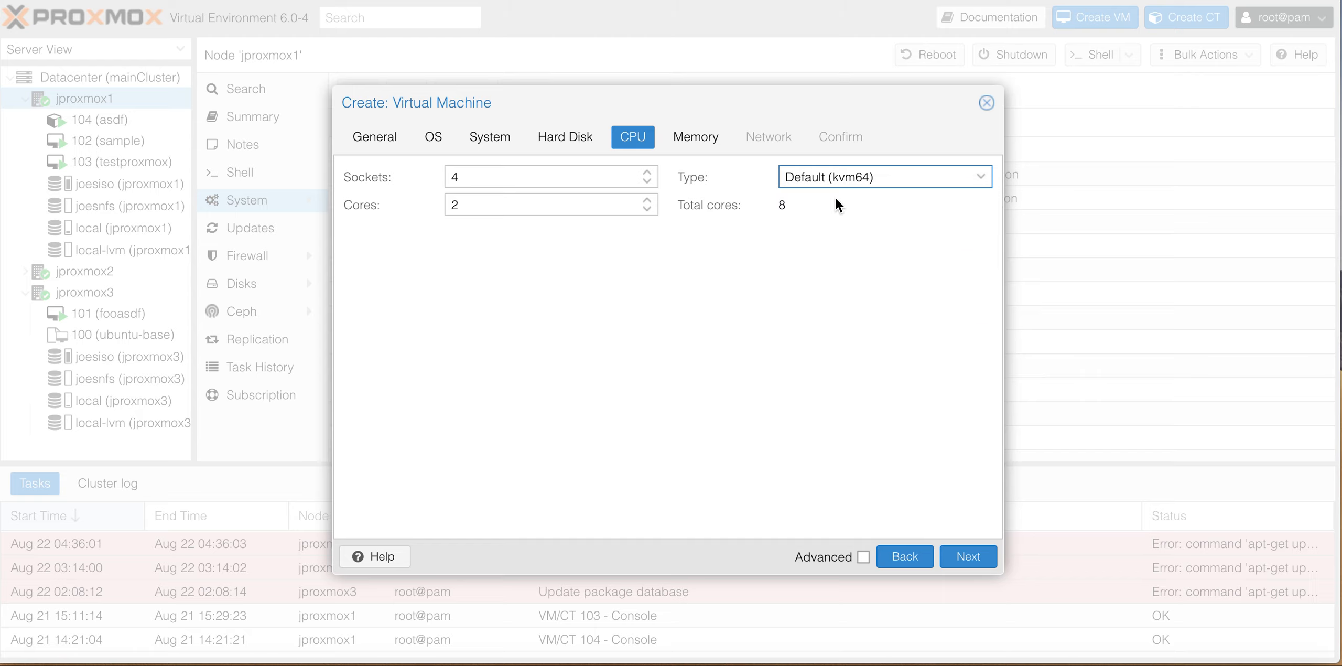
left_click(964, 558)
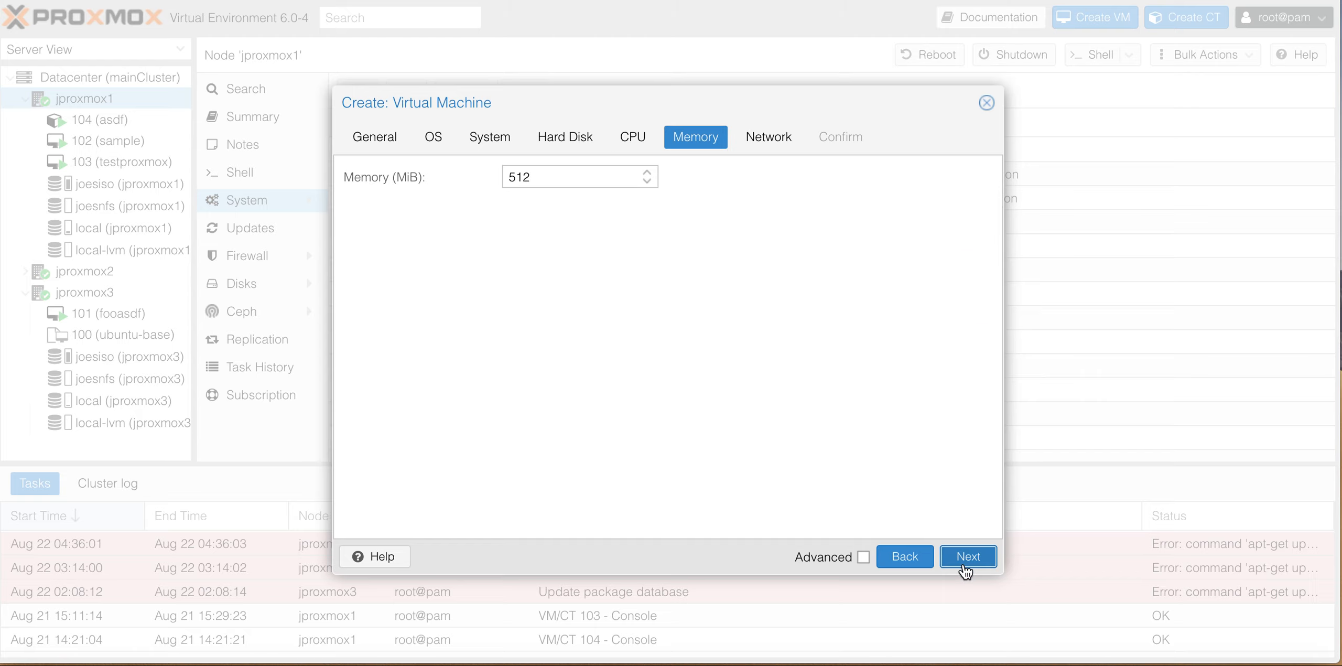
- Set the memory to 8192 MiB and continue to the network settings
double_click(518, 178)
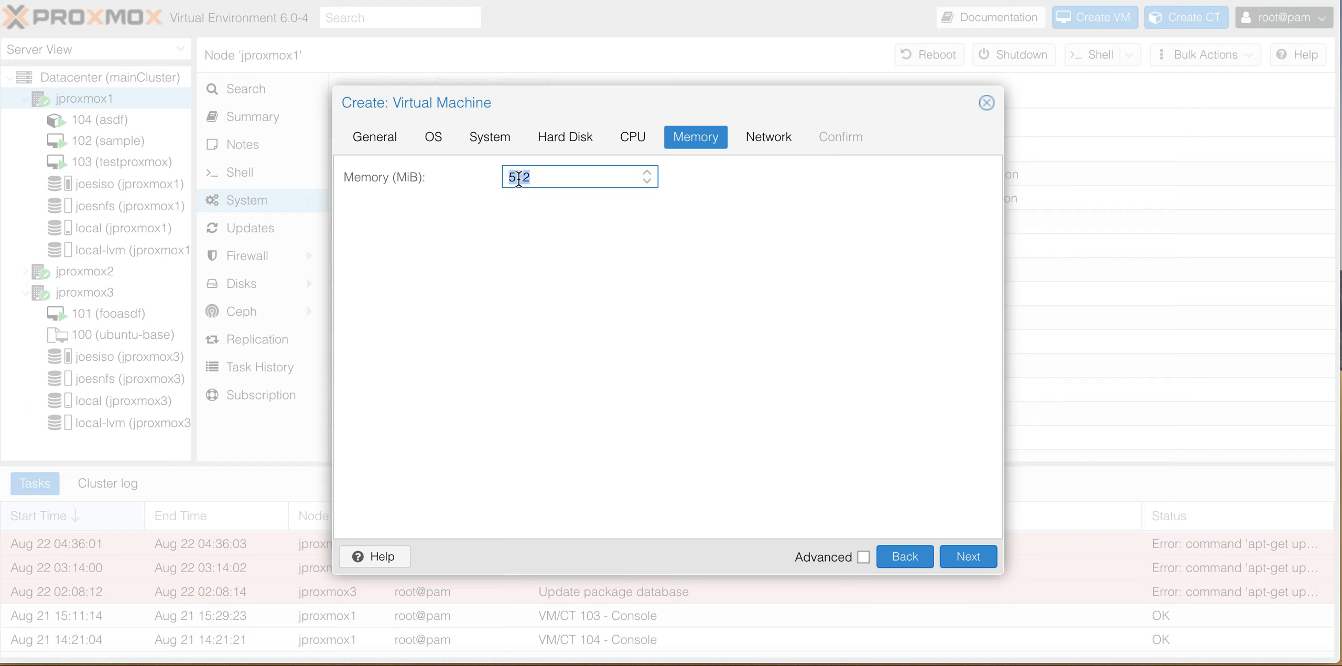
type("8192")
left_click(967, 557)
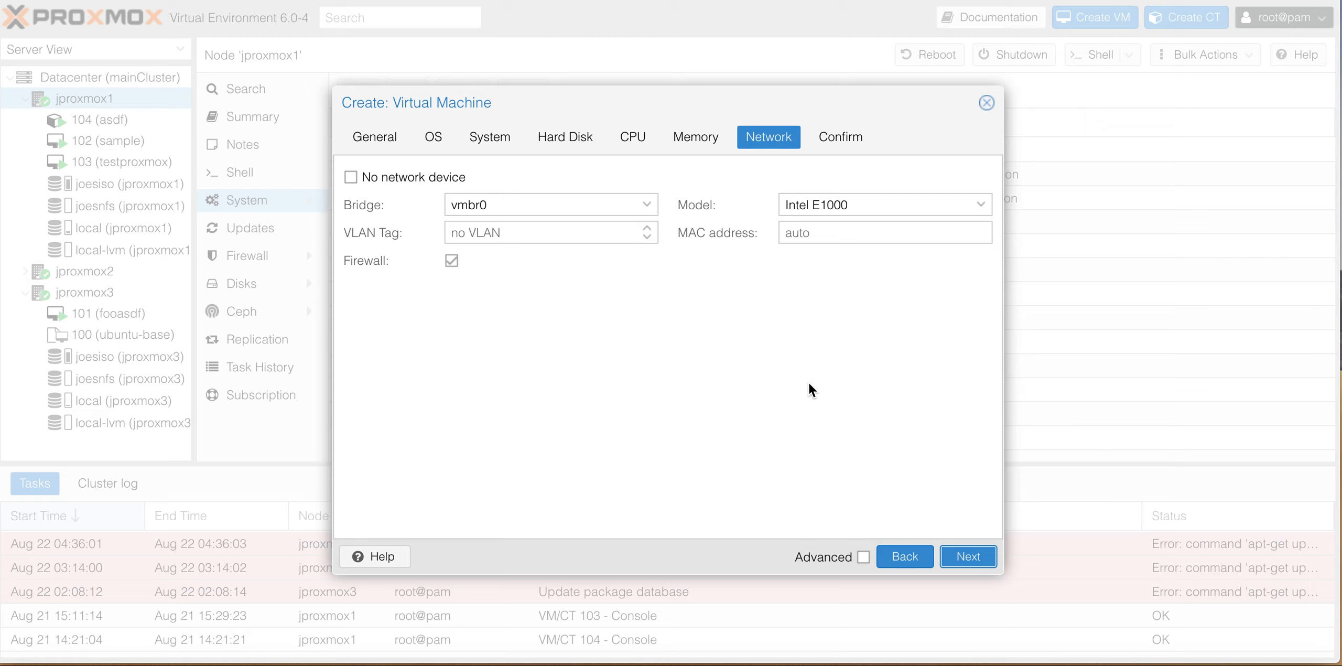
- Keep Intel E1000 as the network model, continue to the confirmation summary, and finish creating the virtual machine
left_click(979, 206)
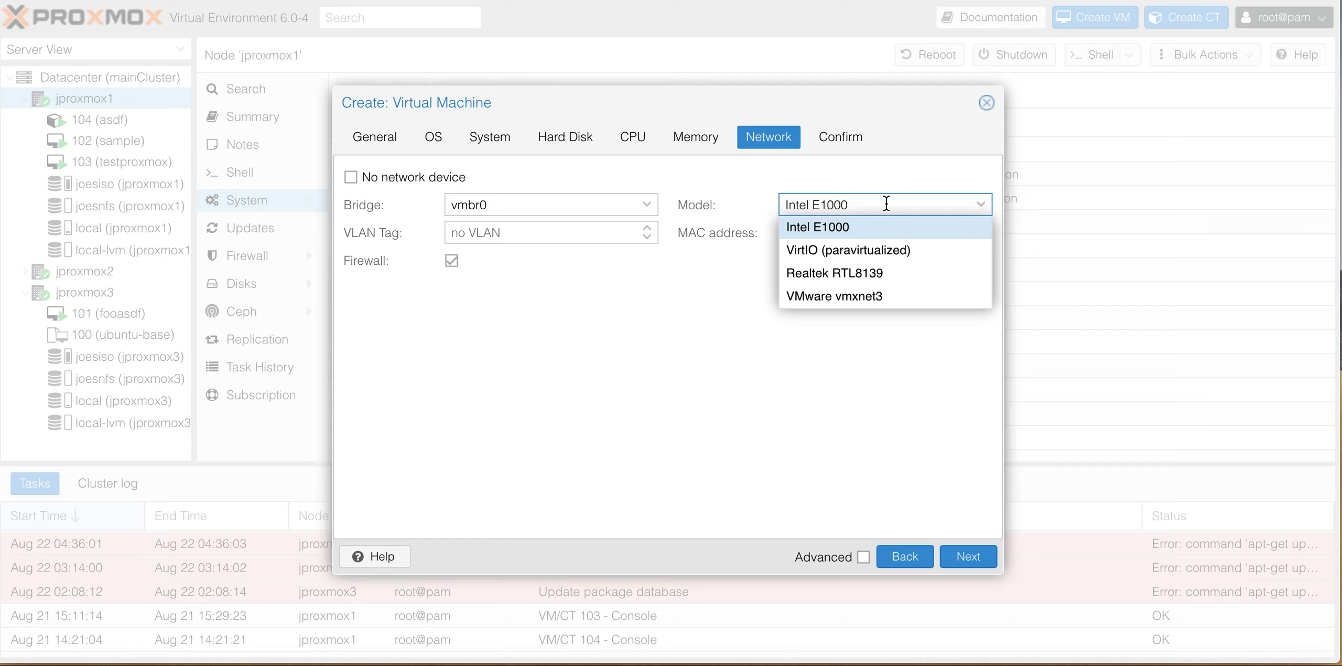
left_click(850, 227)
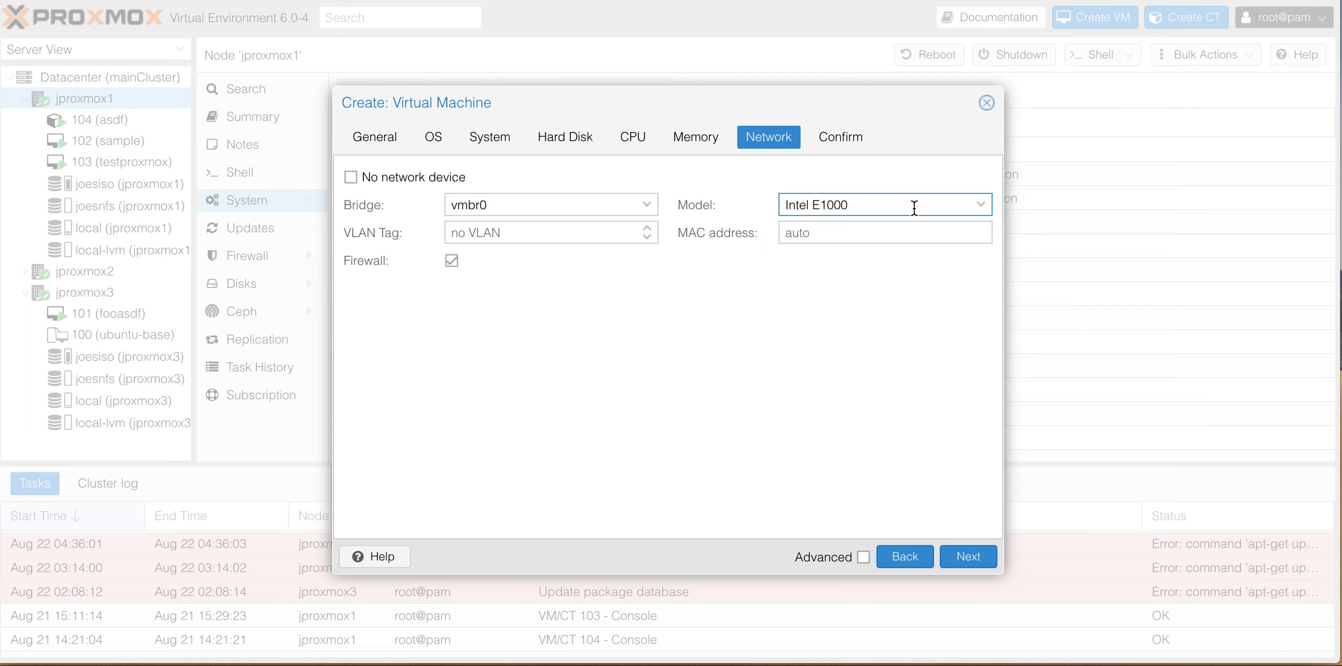
left_click(990, 211)
left_click(991, 212)
left_click(967, 556)
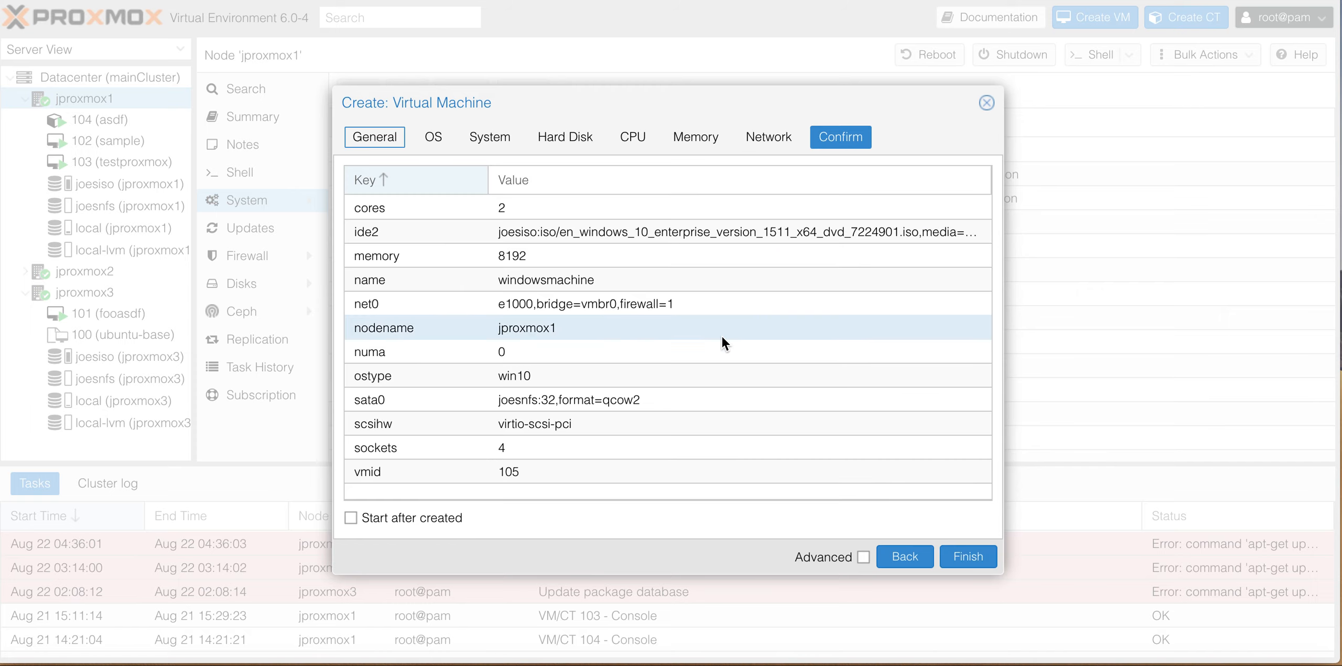
left_click(967, 557)
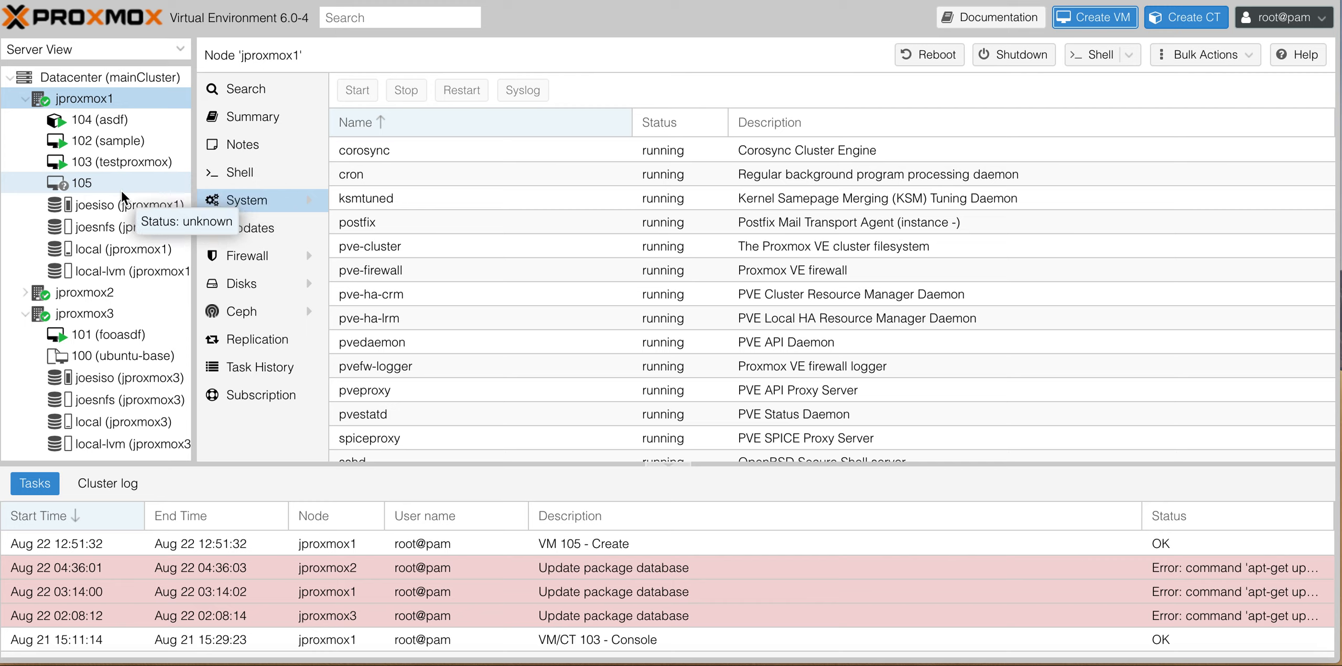
- Start the new windowsmachine virtual machine on jproxmox1 and open its console
left_click(88, 181)
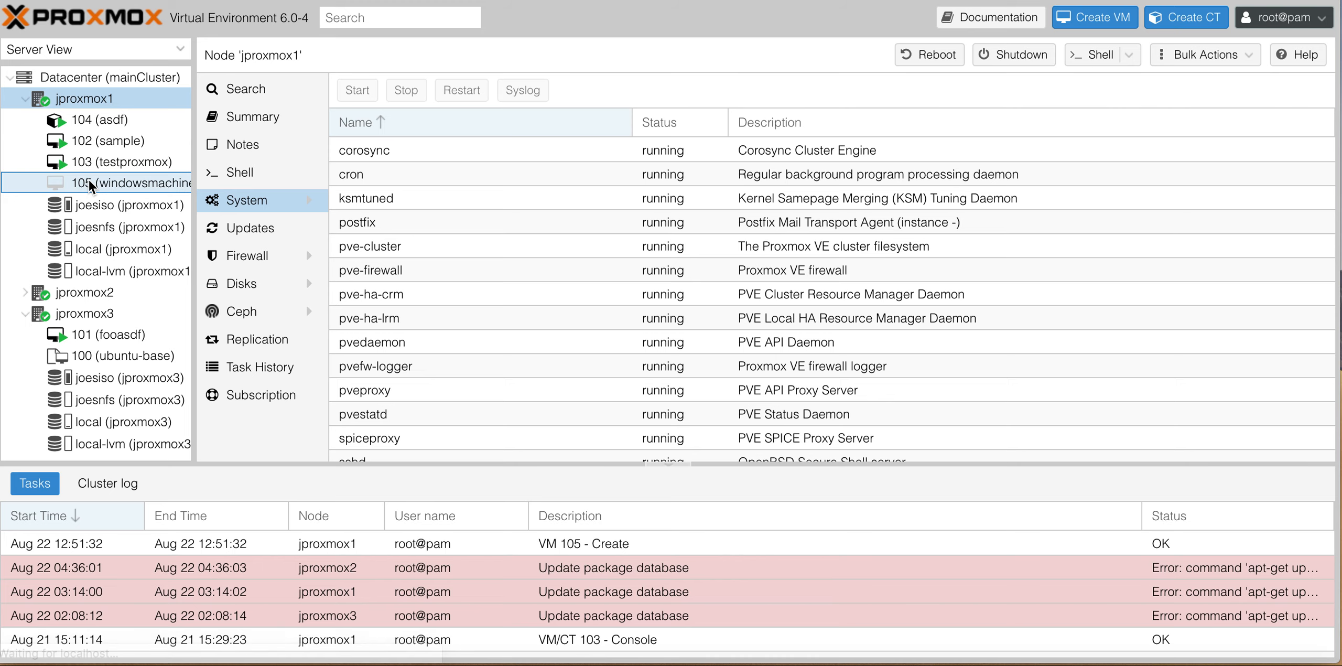
left_click(88, 181)
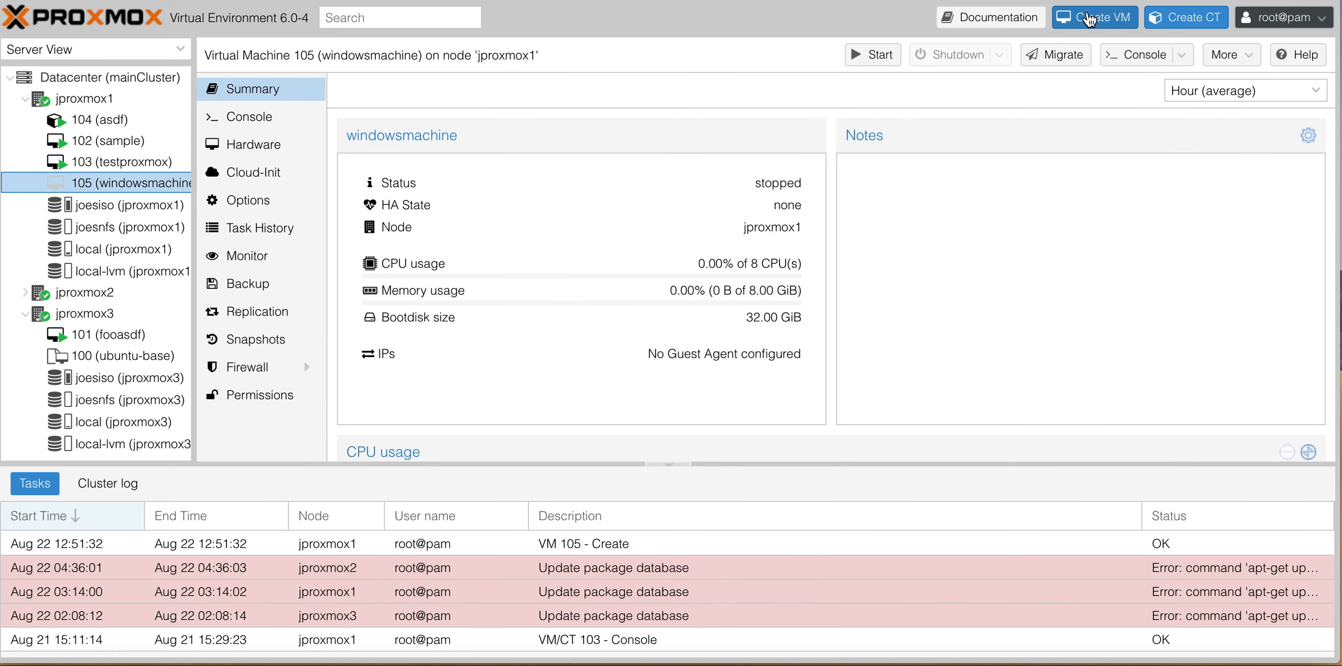
left_click(874, 58)
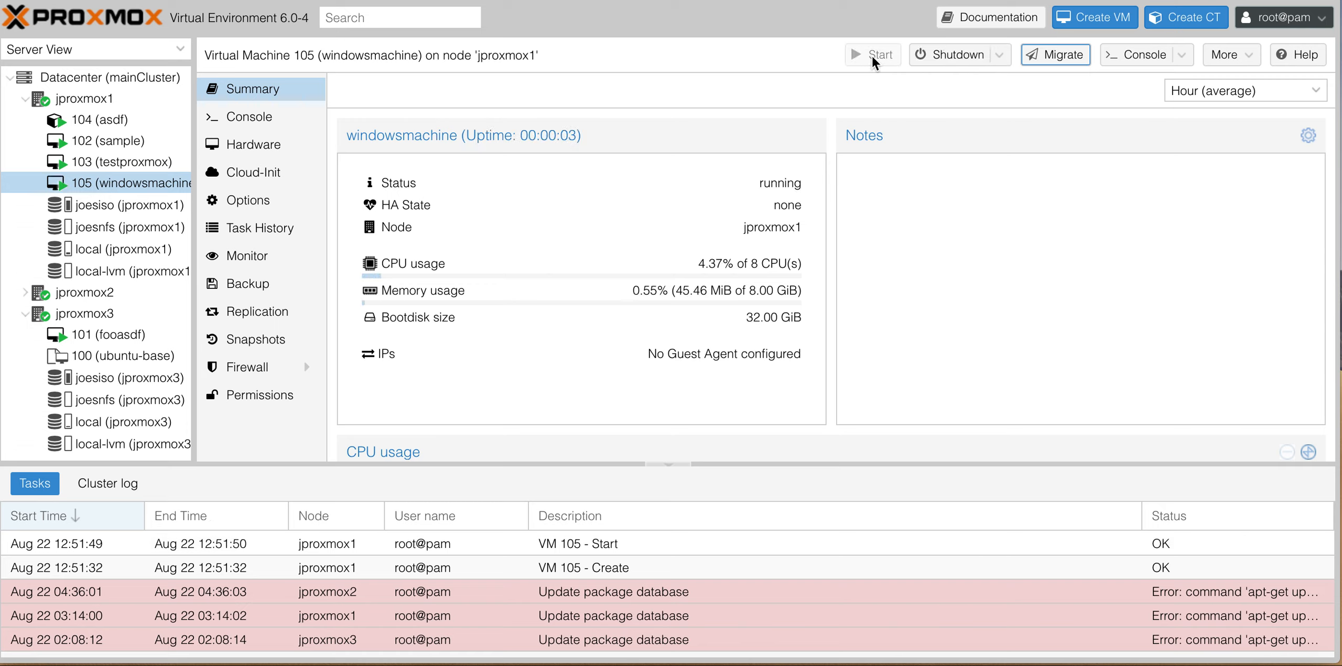
left_click(1140, 58)
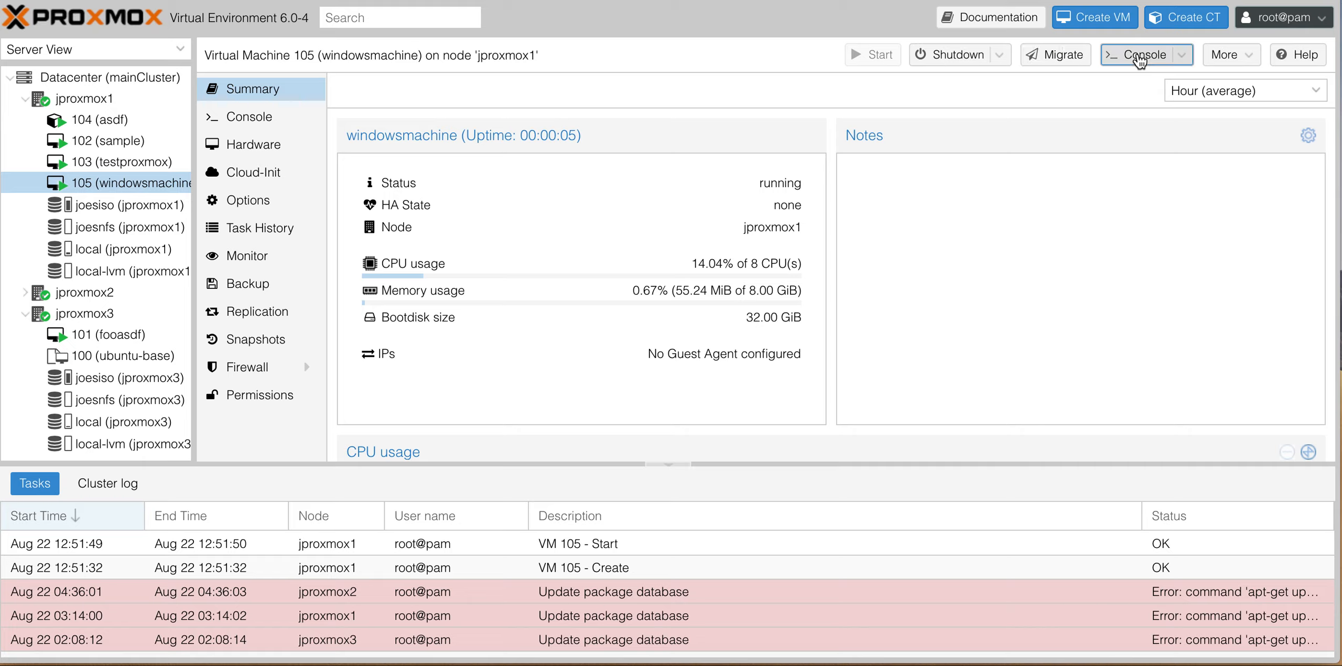